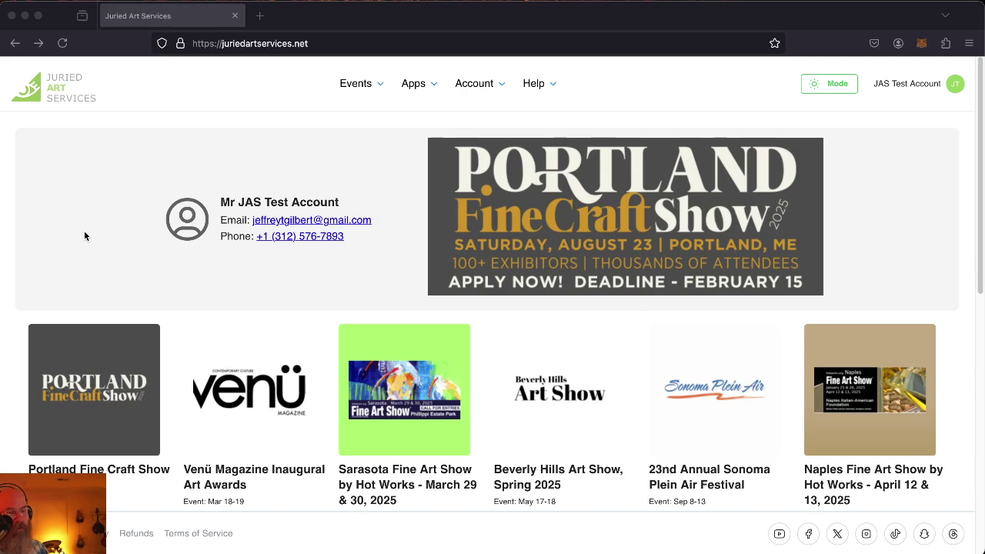
Step: Browse the event listing and open the New JAS Launch Test event
{"action": "scroll", "coordinate": [85, 234], "scroll_direction": "down", "scroll_amount": 6}
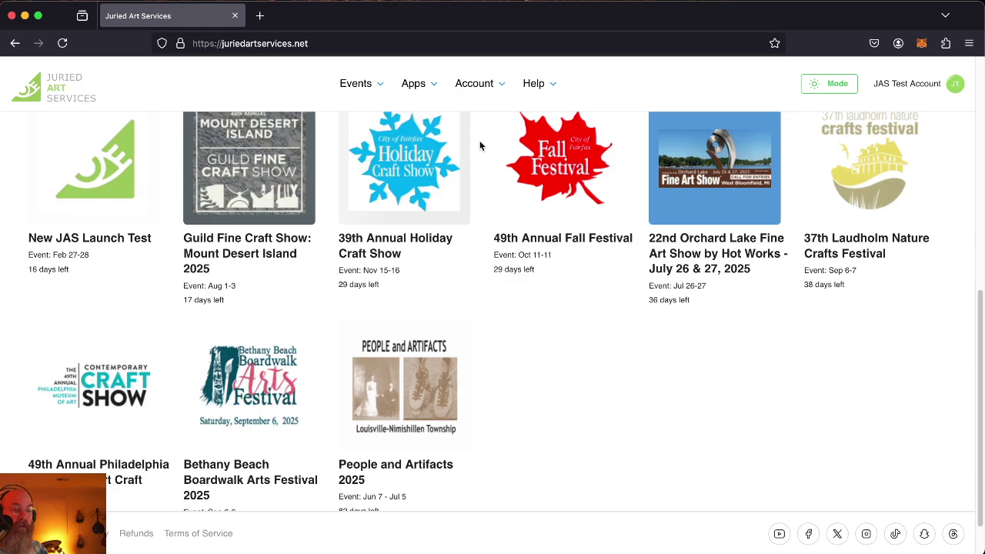
{"action": "scroll", "coordinate": [516, 364], "scroll_direction": "up", "scroll_amount": 5}
{"action": "scroll", "coordinate": [385, 370], "scroll_direction": "down", "scroll_amount": 2}
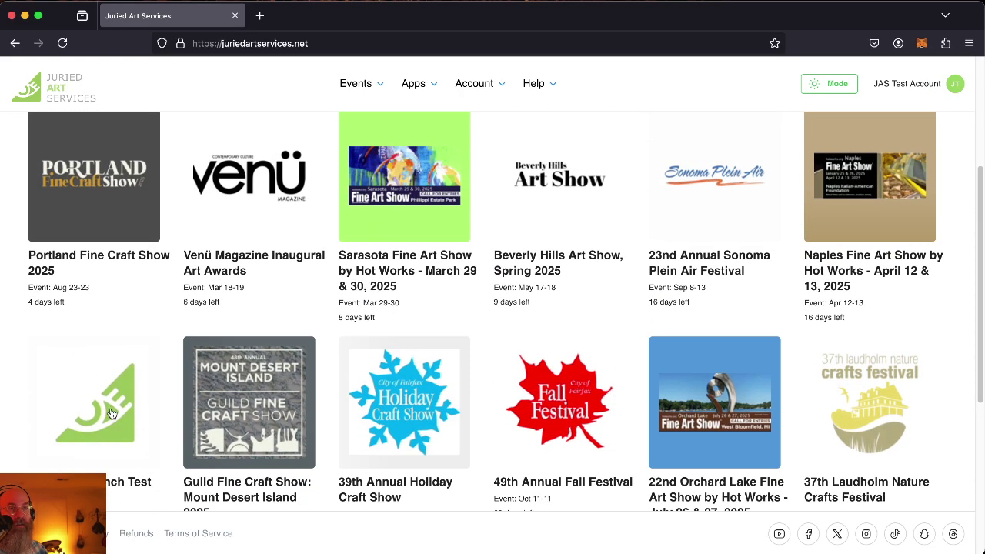
{"action": "left_click", "coordinate": [110, 413]}
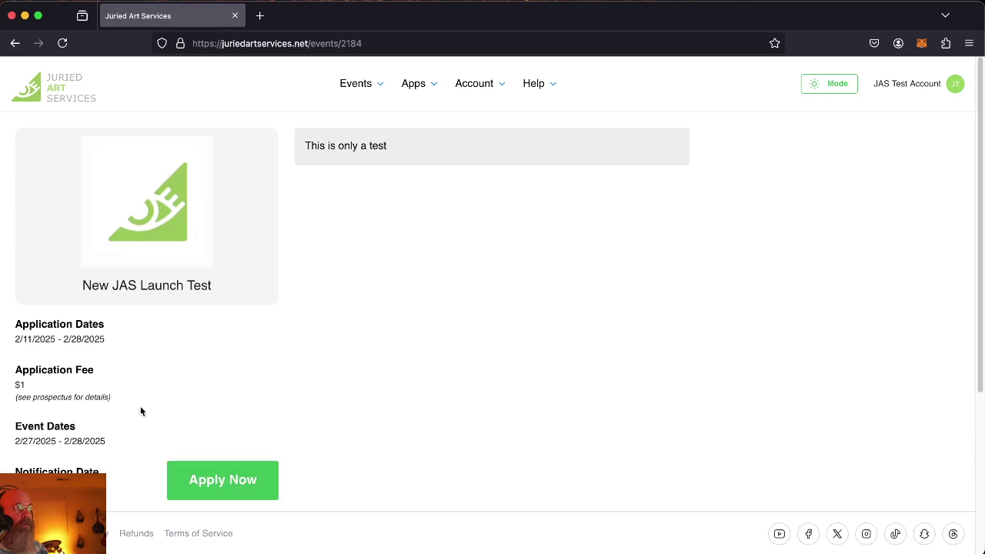
Step: Review the event details, create a new application in the $5,001 and above category, and save it
{"action": "scroll", "coordinate": [304, 381], "scroll_direction": "down", "scroll_amount": 2}
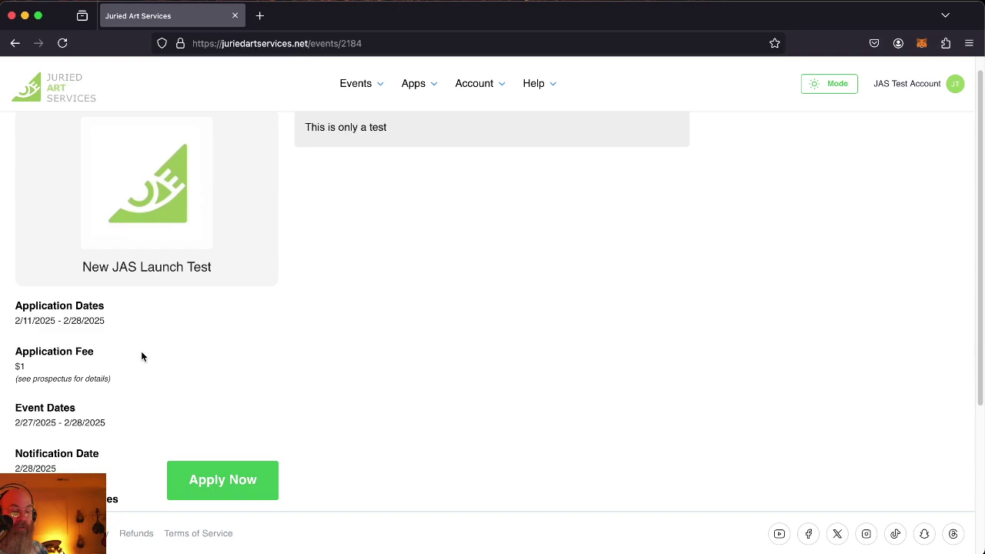
{"action": "scroll", "coordinate": [221, 299], "scroll_direction": "down", "scroll_amount": 4}
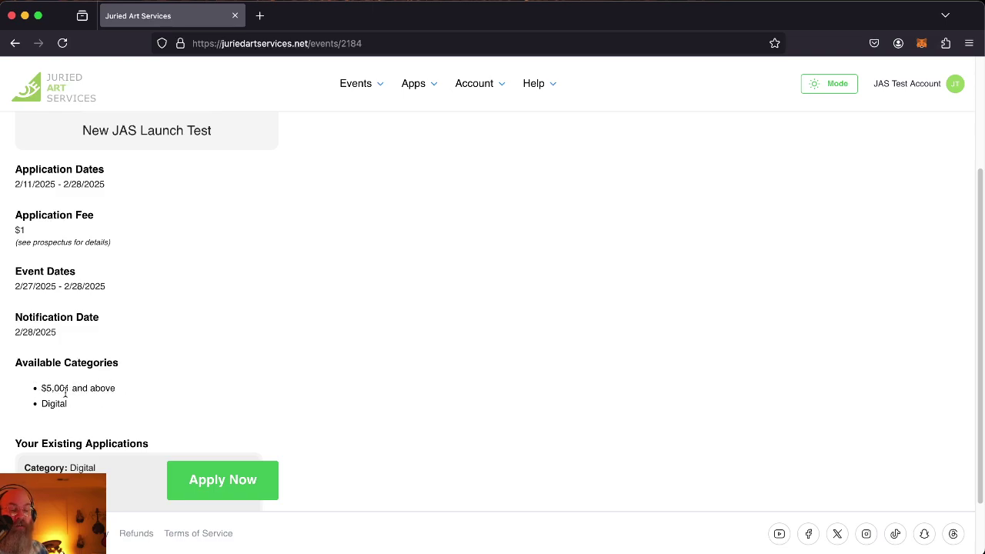
{"action": "scroll", "coordinate": [153, 395], "scroll_direction": "down", "scroll_amount": 2}
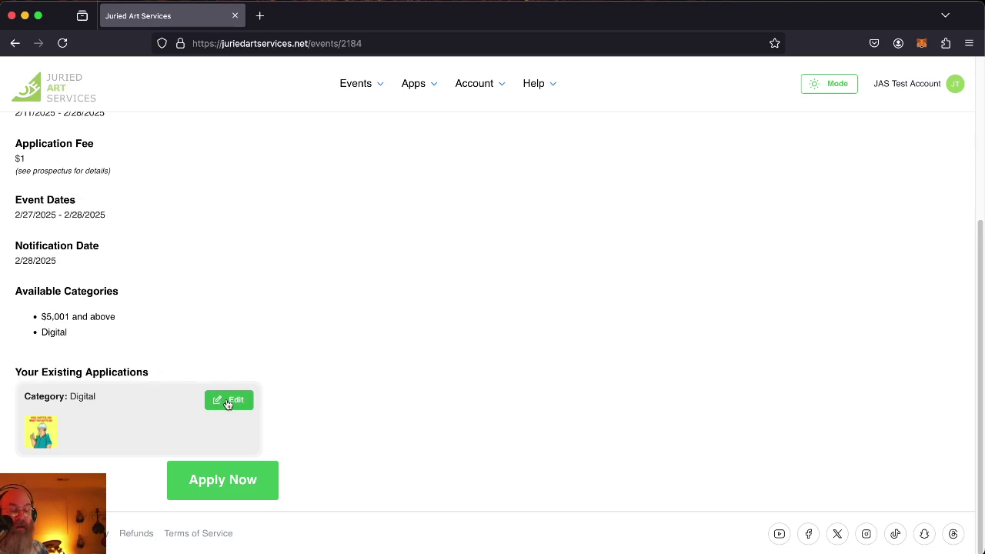
{"action": "left_click", "coordinate": [204, 483]}
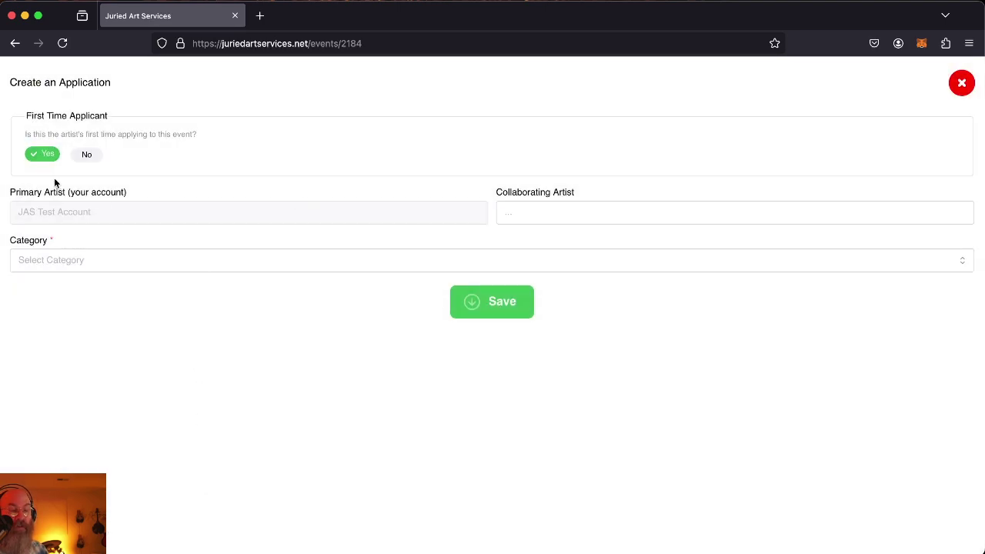
{"action": "left_click", "coordinate": [559, 217]}
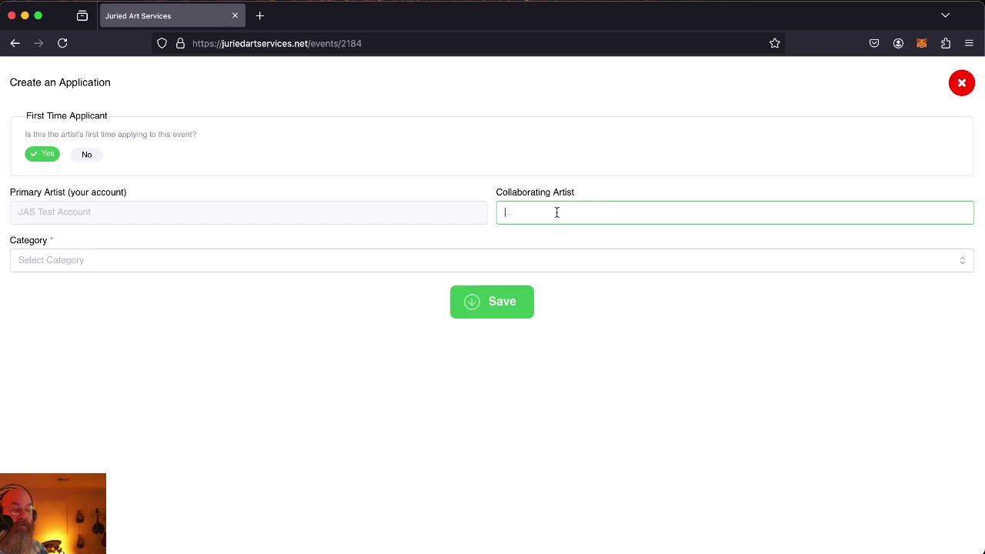
{"action": "left_click", "coordinate": [101, 261]}
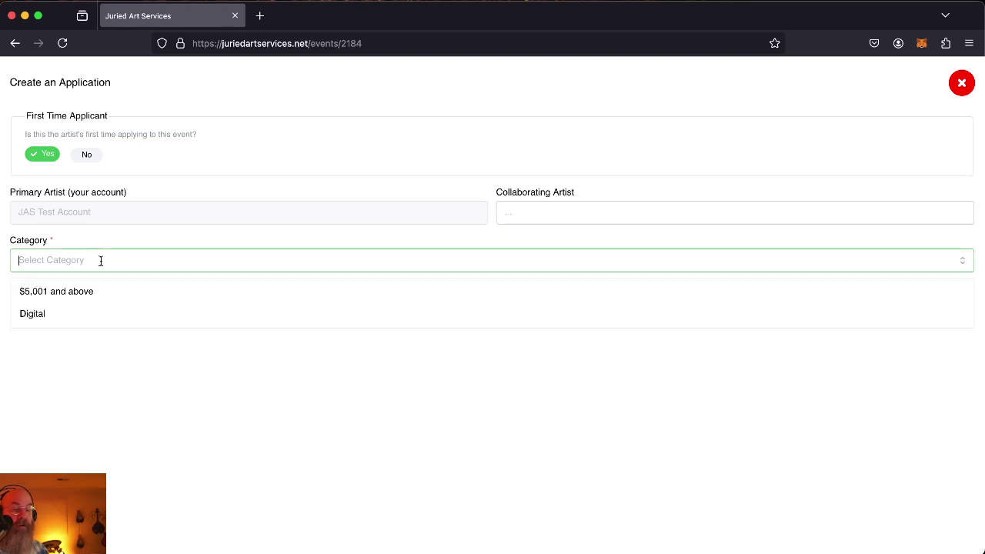
{"action": "left_click", "coordinate": [117, 292]}
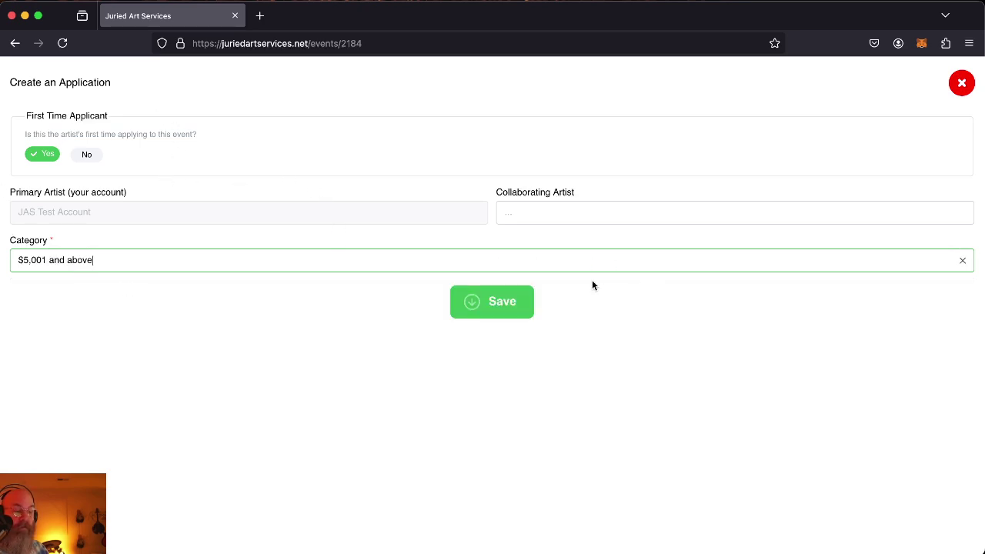
{"action": "left_click", "coordinate": [488, 304]}
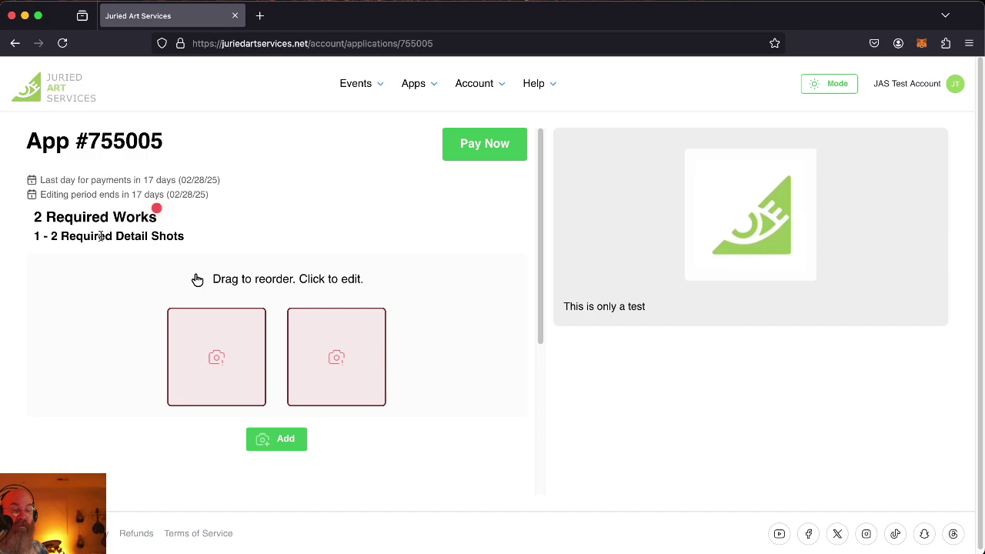
Step: Examine the application's required number of works and required detail shots
{"action": "left_click_drag", "start_coordinate": [34, 217], "coordinate": [86, 217]}
{"action": "left_click", "coordinate": [175, 206]}
{"action": "left_click_drag", "start_coordinate": [34, 236], "coordinate": [149, 238]}
{"action": "left_click", "coordinate": [200, 238]}
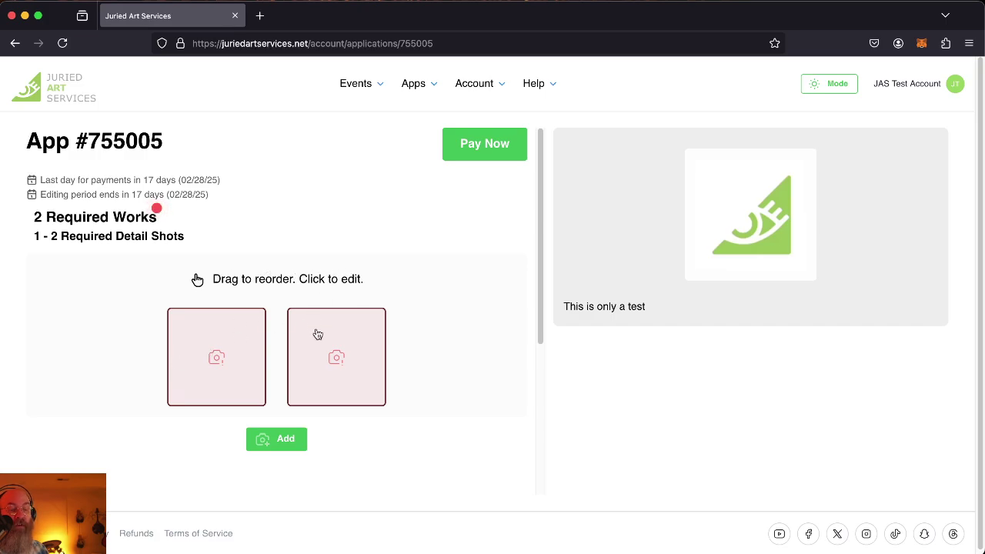
Step: Fill the first work slot with the wooden table from the Test New Portfolio On Server portfolio, using artwork type $5,001 and above
{"action": "left_click", "coordinate": [215, 358]}
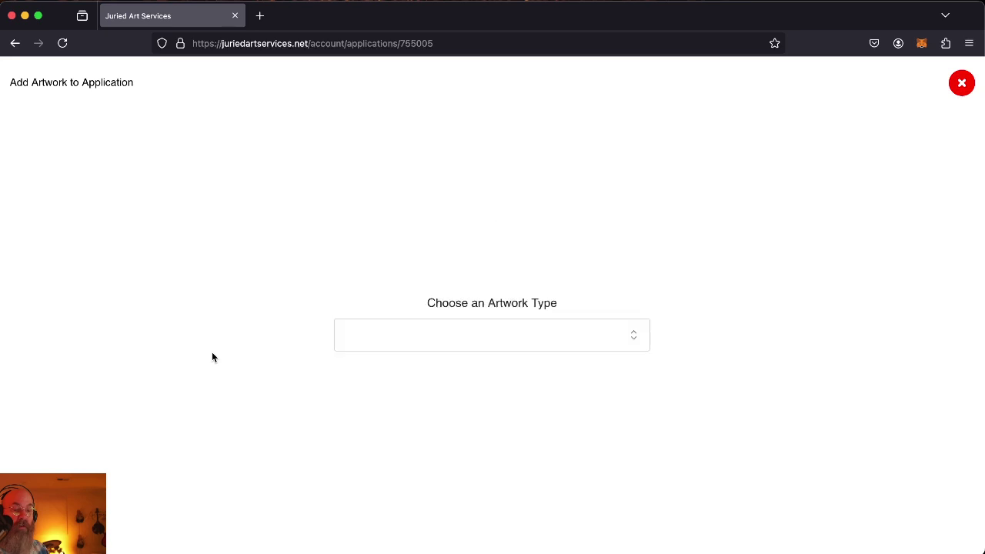
{"action": "left_click", "coordinate": [451, 329]}
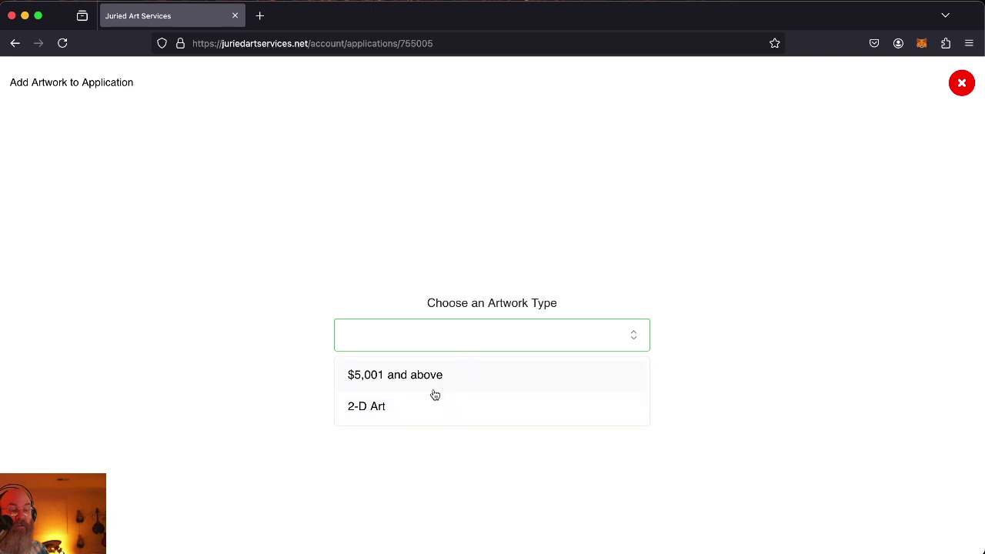
{"action": "left_click", "coordinate": [467, 375]}
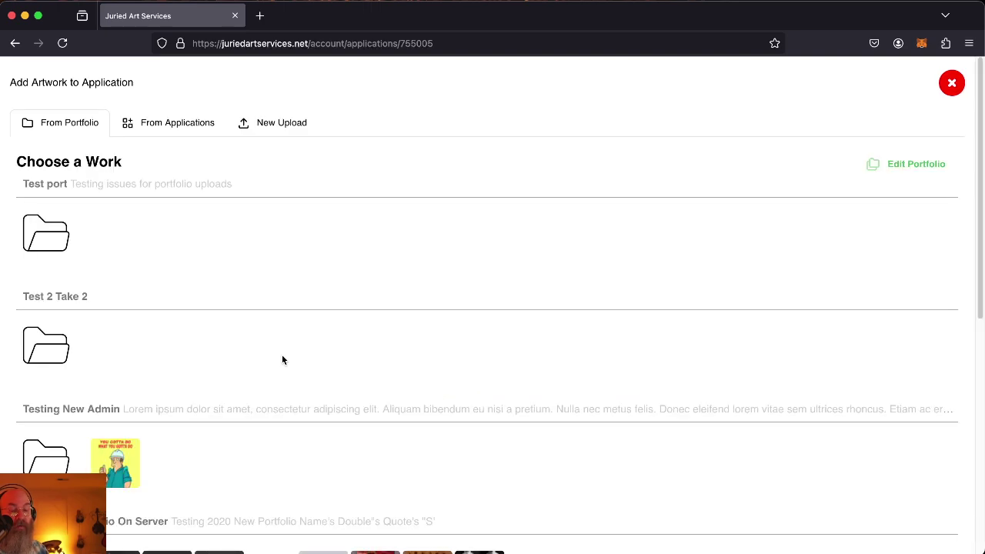
{"action": "scroll", "coordinate": [282, 356], "scroll_direction": "down", "scroll_amount": 6}
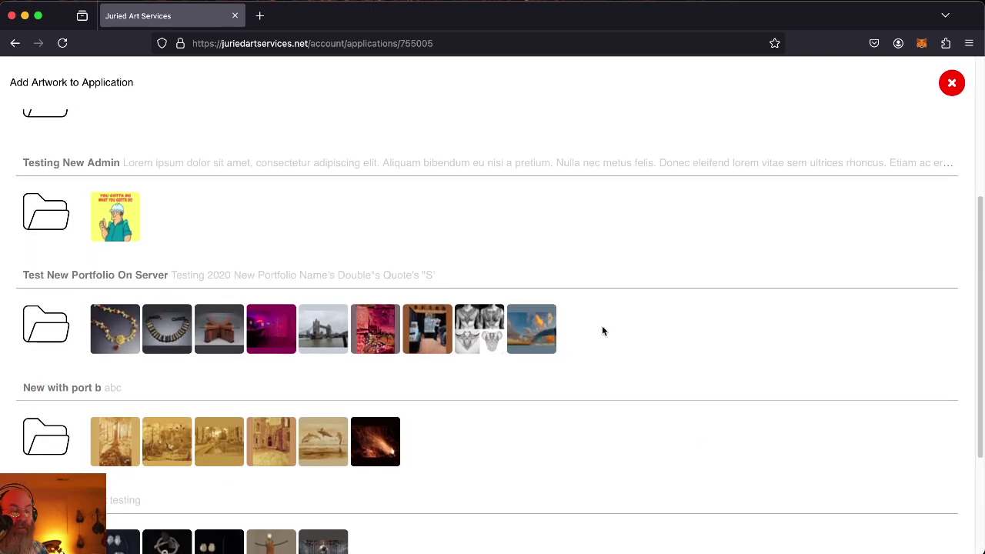
{"action": "scroll", "coordinate": [602, 331], "scroll_direction": "down", "scroll_amount": 4}
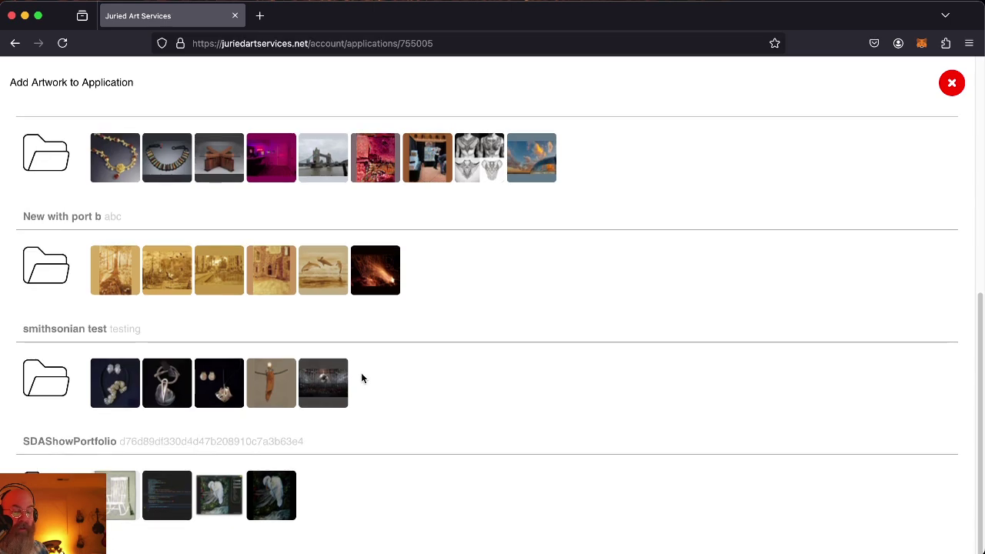
{"action": "scroll", "coordinate": [553, 352], "scroll_direction": "up", "scroll_amount": 2}
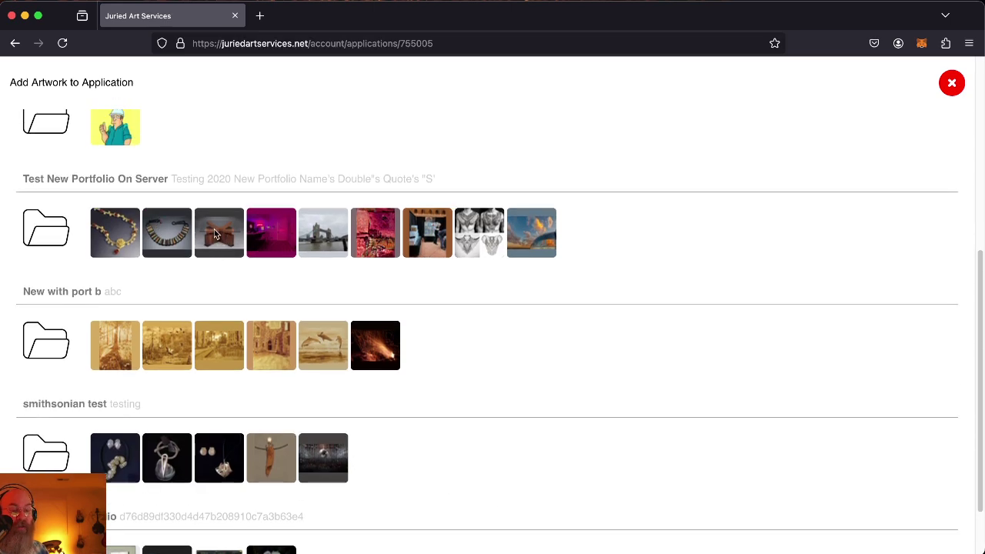
{"action": "left_click", "coordinate": [216, 234]}
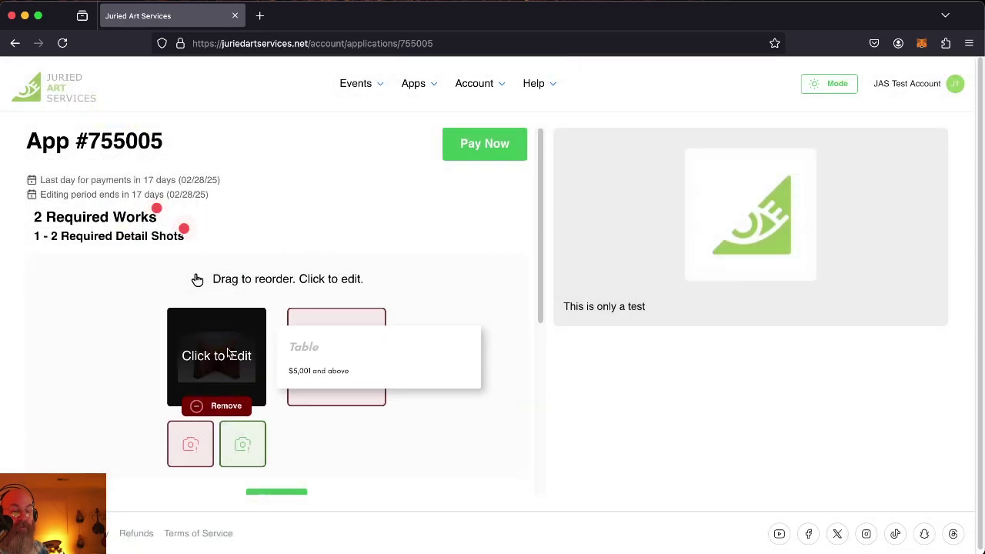
Step: Review the added table artwork's details without changing them, and remove the artwork from the application
{"action": "left_click", "coordinate": [227, 354]}
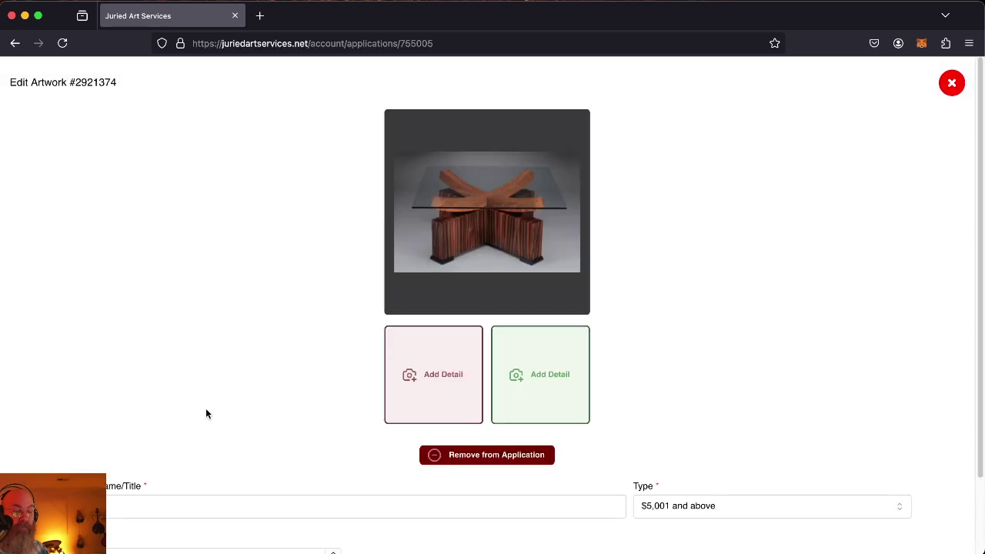
{"action": "scroll", "coordinate": [156, 391], "scroll_direction": "down", "scroll_amount": 2}
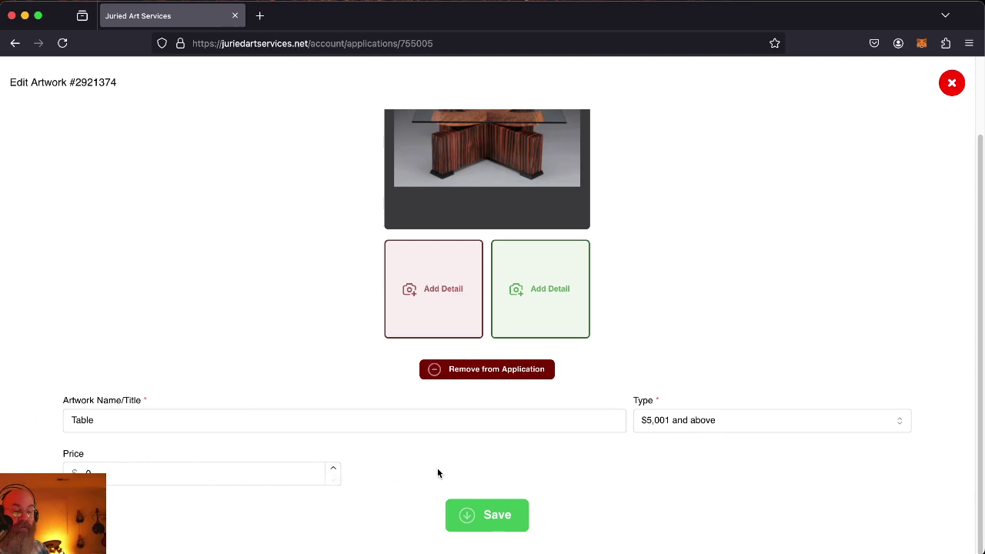
{"action": "scroll", "coordinate": [450, 467], "scroll_direction": "up", "scroll_amount": 3}
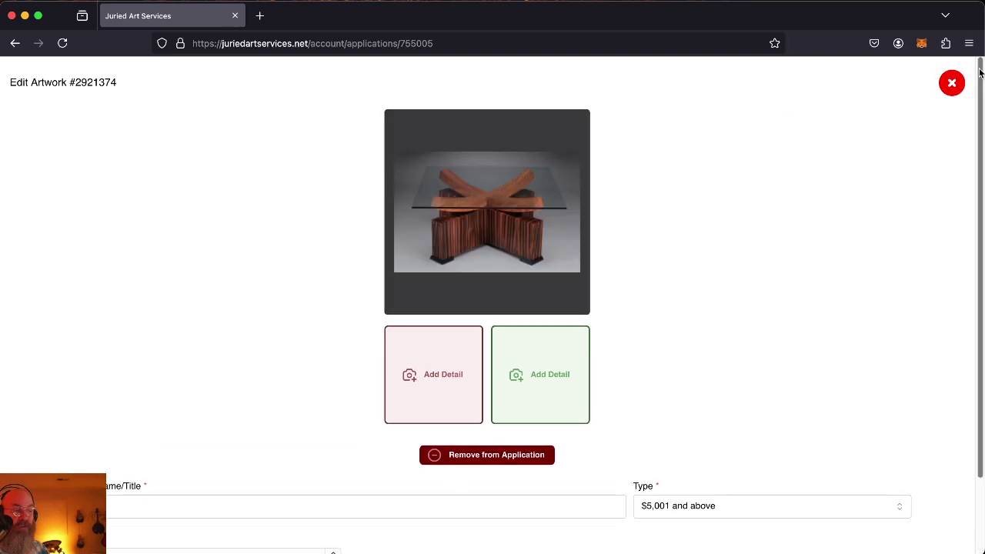
{"action": "left_click", "coordinate": [956, 88]}
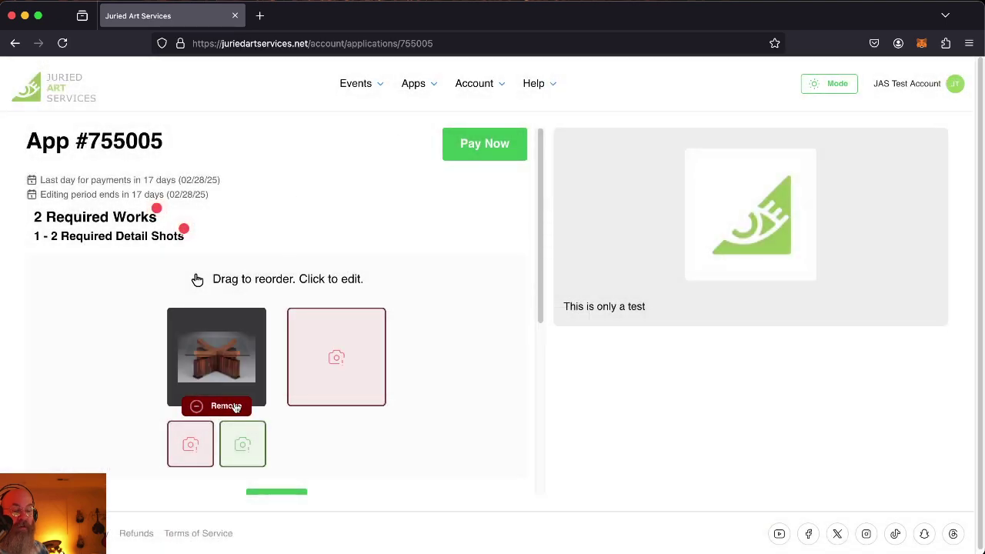
{"action": "left_click", "coordinate": [233, 407]}
{"action": "left_click", "coordinate": [591, 336]}
Step: Start a $5,001 and above artwork for the first work slot, check the works from existing applications, and choose a new upload as the source
{"action": "left_click", "coordinate": [214, 362]}
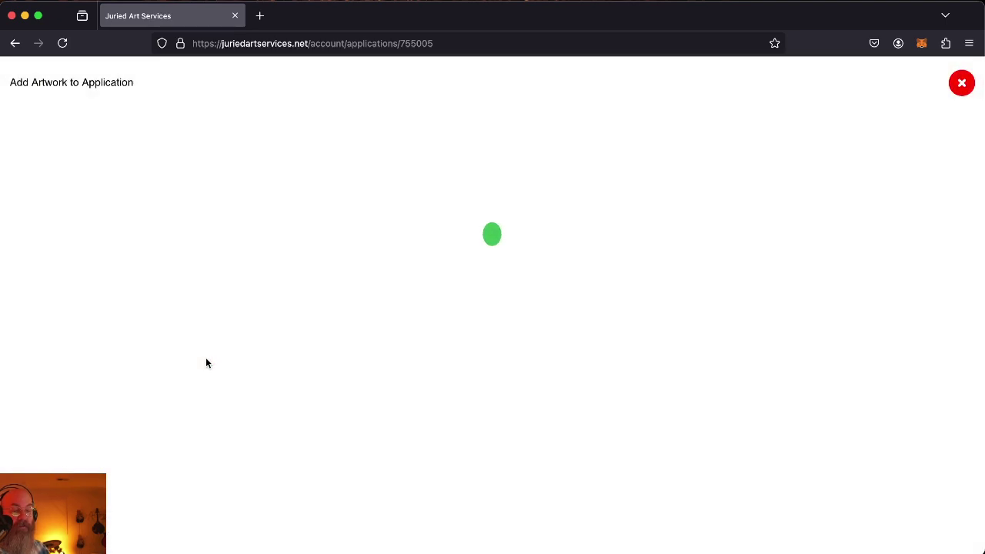
{"action": "left_click", "coordinate": [516, 339]}
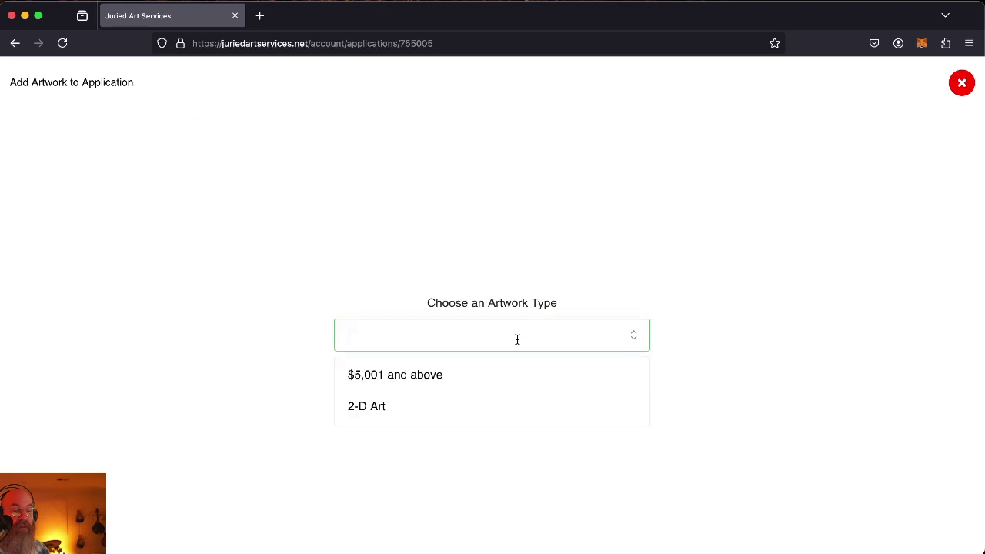
{"action": "left_click", "coordinate": [439, 387]}
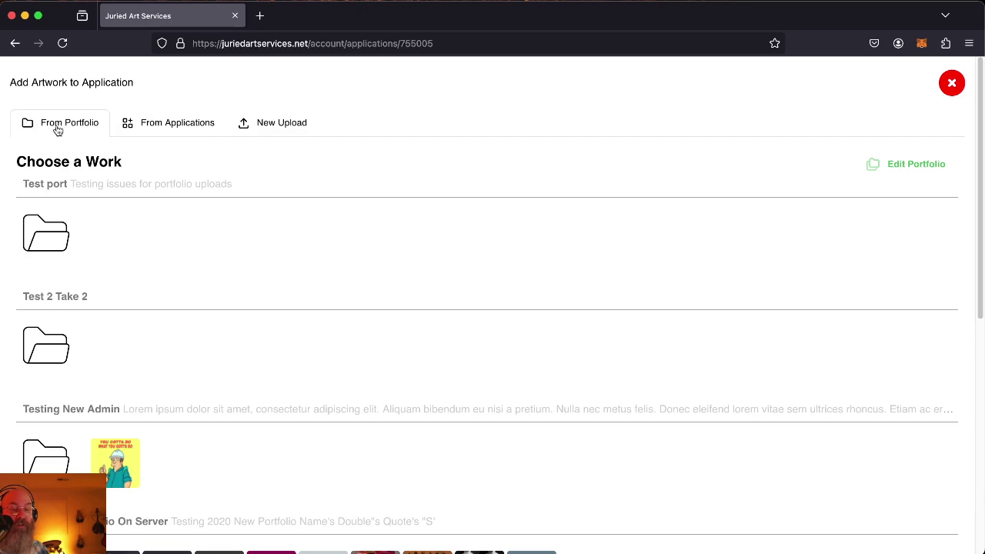
{"action": "left_click", "coordinate": [179, 127]}
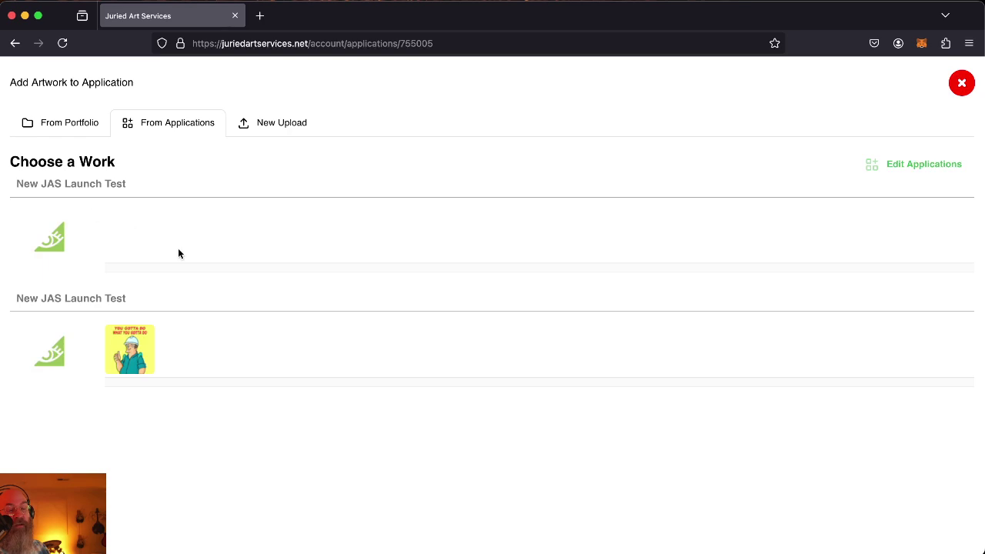
{"action": "left_click", "coordinate": [289, 131]}
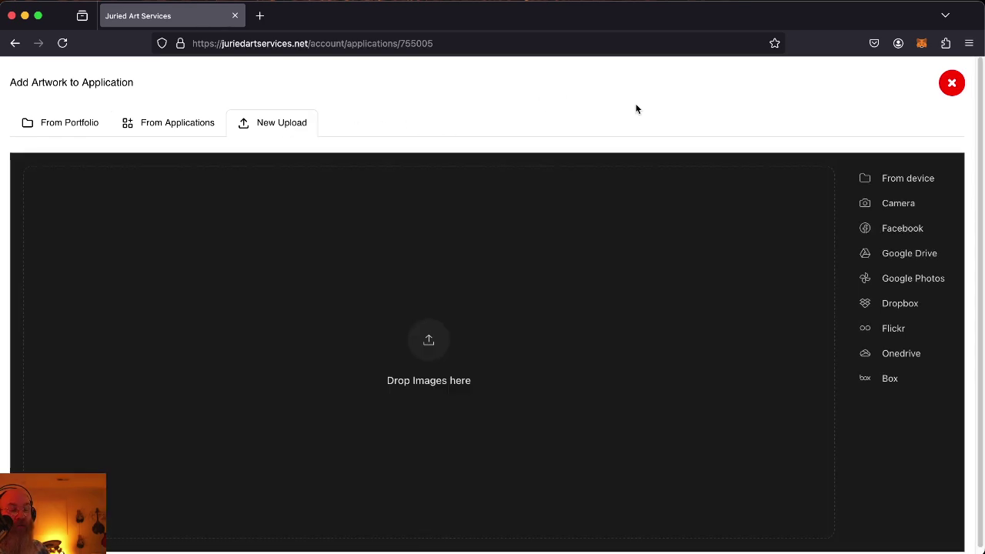
{"action": "scroll", "coordinate": [708, 124], "scroll_direction": "down", "scroll_amount": 1}
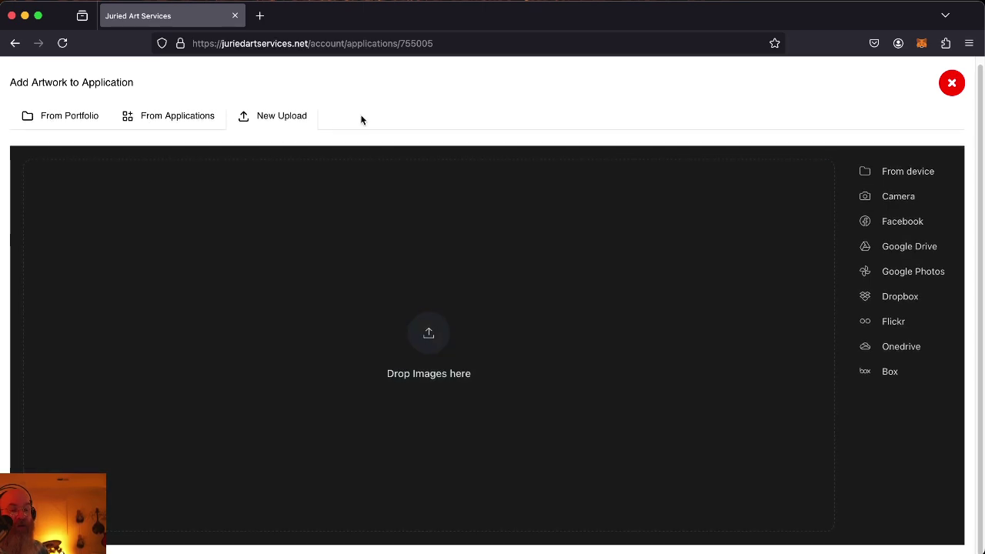
{"action": "scroll", "coordinate": [292, 116], "scroll_direction": "up", "scroll_amount": 1}
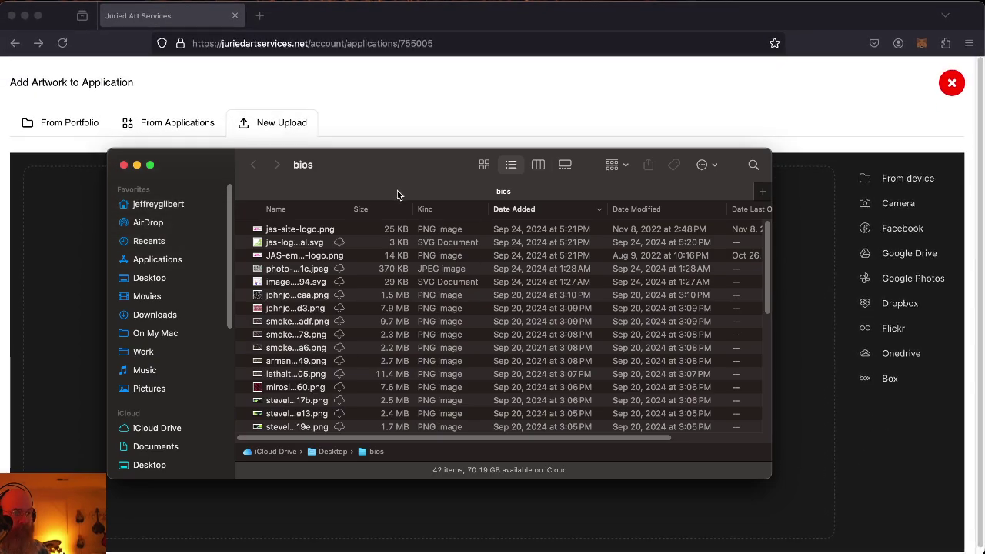
Step: Try to upload jas-site-logo.png from the bios folder as the new artwork image
{"action": "left_click_drag", "start_coordinate": [386, 164], "coordinate": [555, 272]}
{"action": "scroll", "coordinate": [468, 458], "scroll_direction": "down", "scroll_amount": 3}
{"action": "scroll", "coordinate": [463, 436], "scroll_direction": "up", "scroll_amount": 3}
{"action": "left_click_drag", "start_coordinate": [460, 339], "coordinate": [127, 324]}
{"action": "left_click_drag", "start_coordinate": [359, 265], "coordinate": [376, 287]}
{"action": "left_click", "coordinate": [101, 374]}
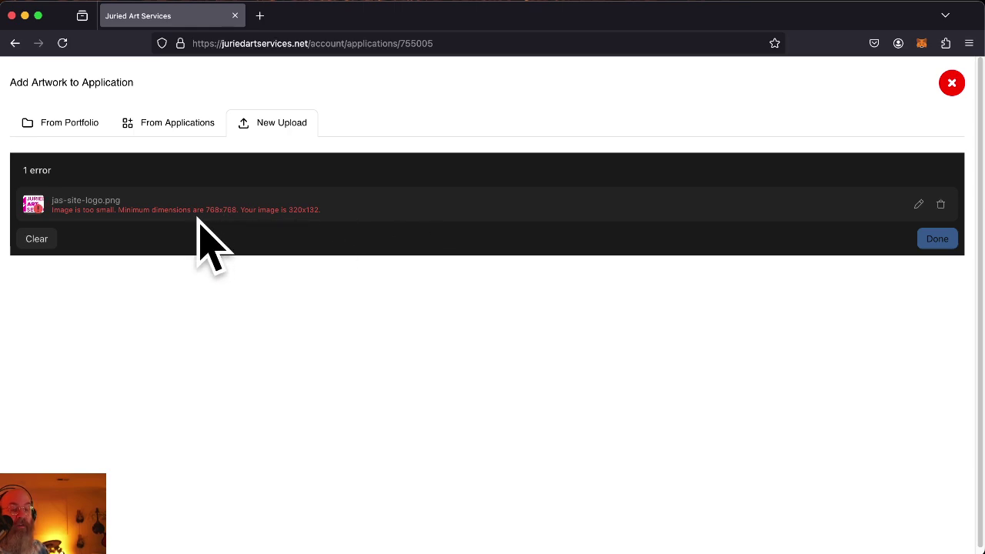
Step: Open jas-site-logo.png in Preview and try out a proportional resize to a height of 768 pixels without applying it
{"action": "key", "text": "super+Tab"}
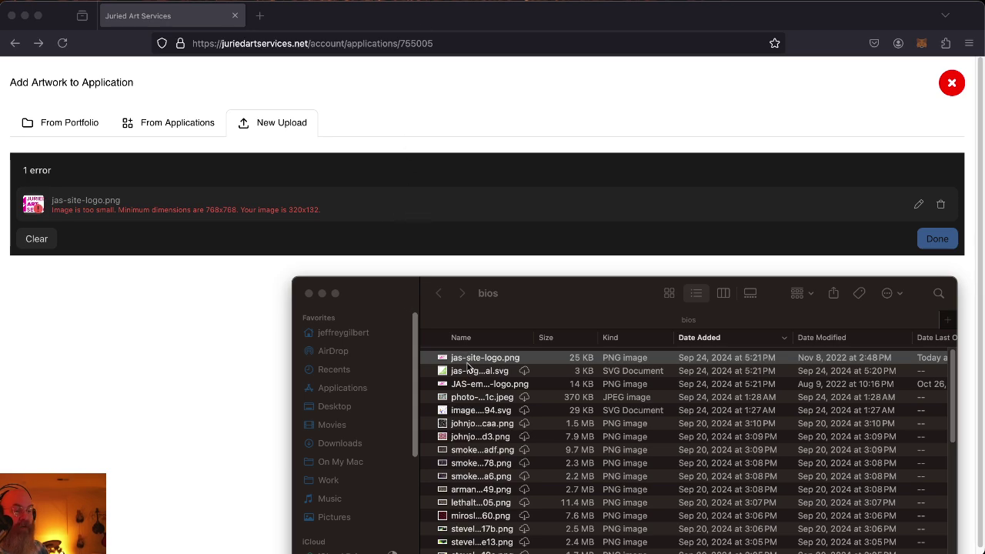
{"action": "left_click", "coordinate": [465, 358]}
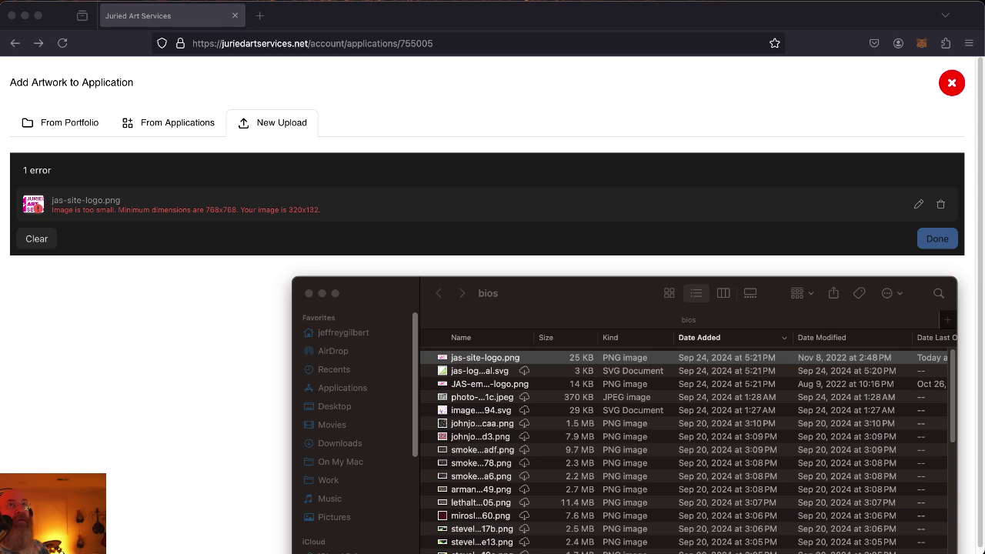
{"action": "key", "text": "super+o"}
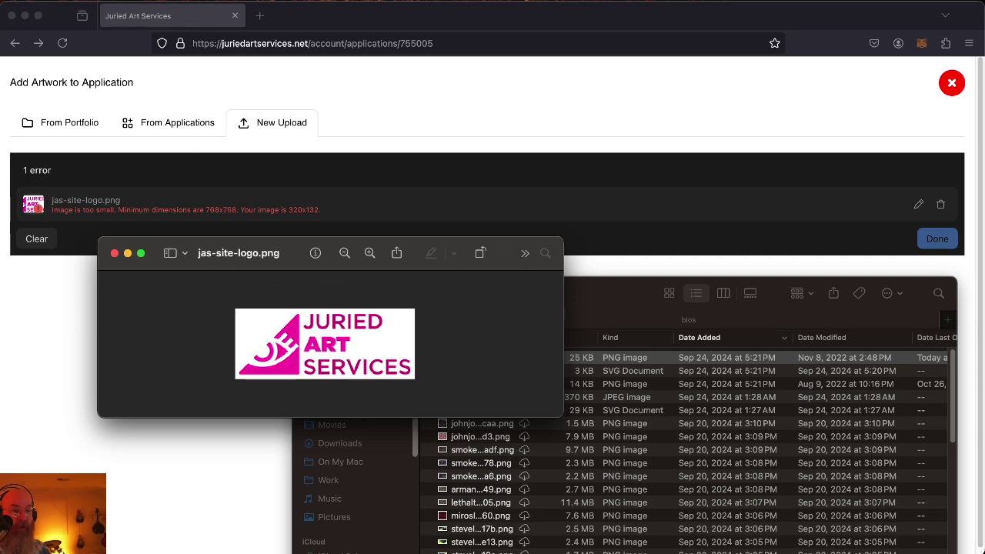
{"action": "left_click", "coordinate": [192, 0]}
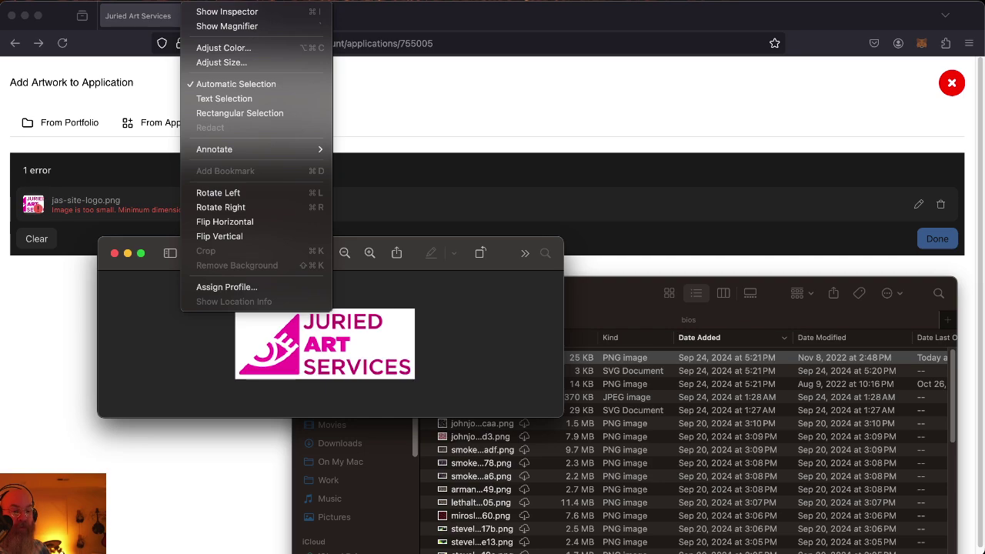
{"action": "left_click", "coordinate": [242, 64]}
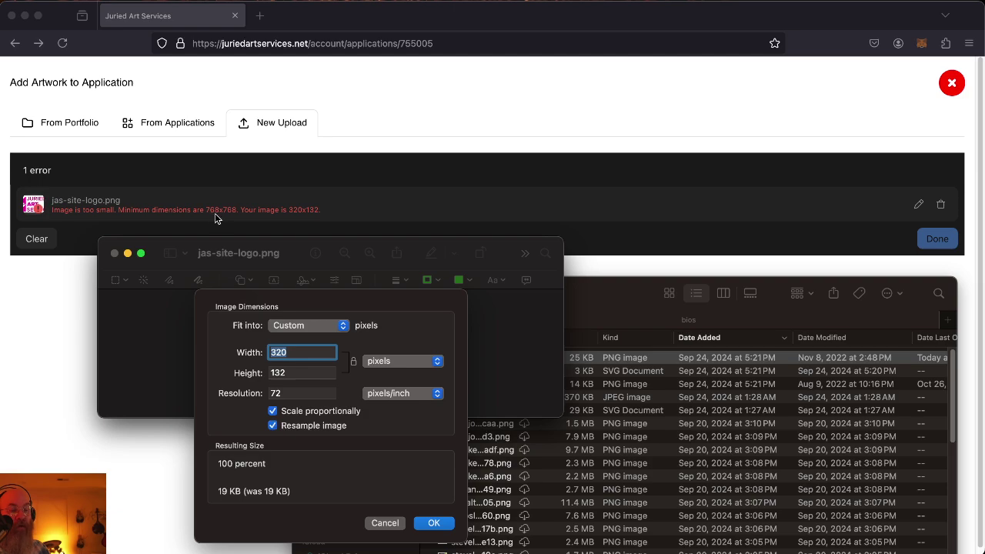
{"action": "double_click", "coordinate": [297, 370]}
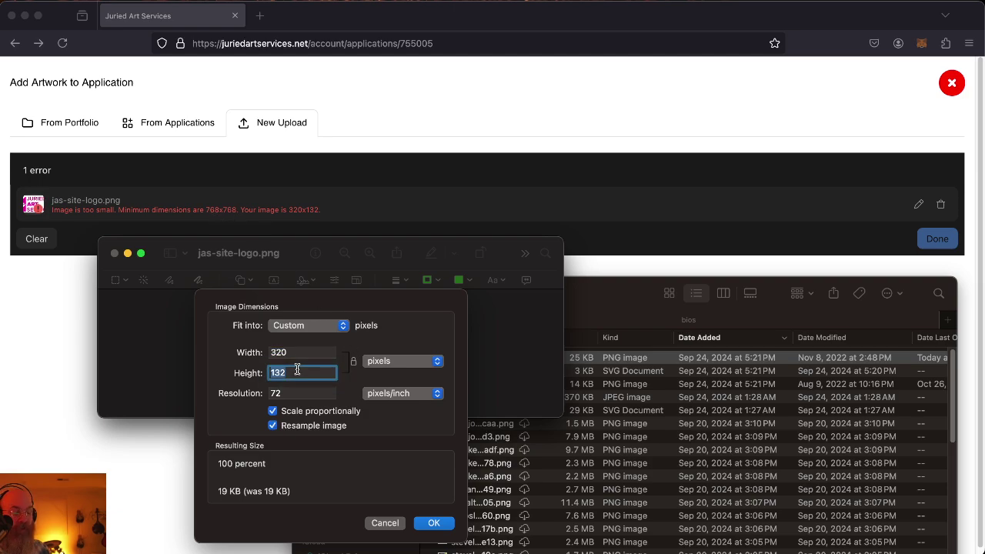
{"action": "type", "text": "768"}
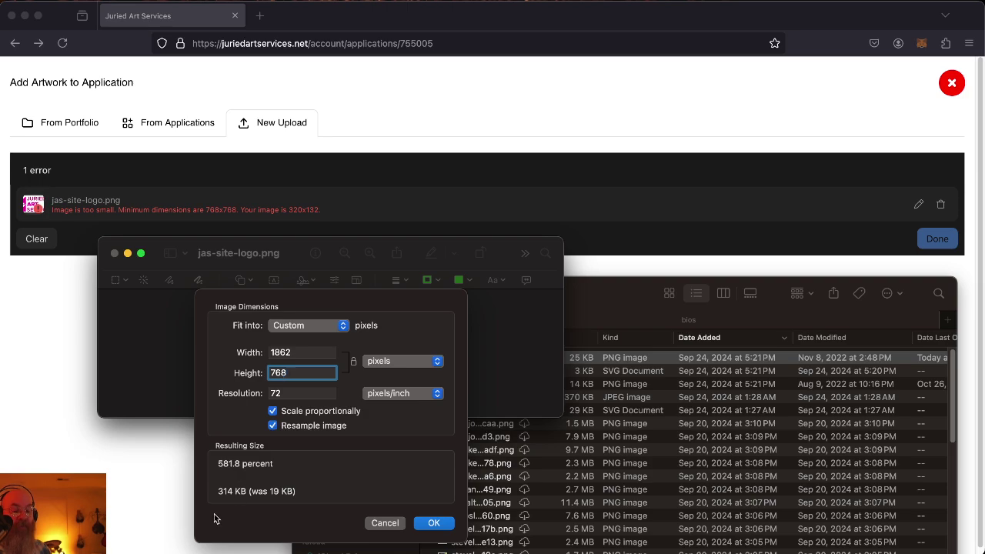
{"action": "left_click", "coordinate": [385, 524]}
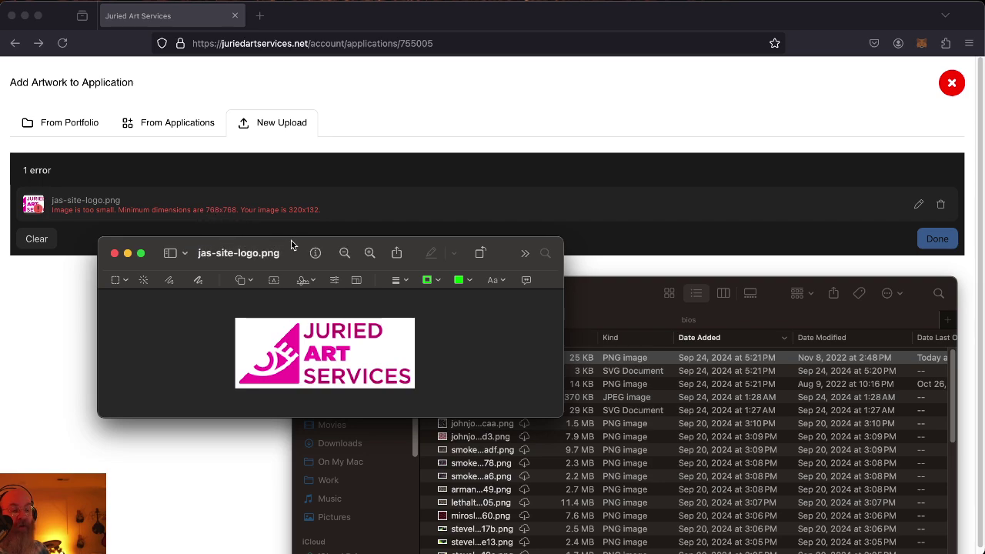
{"action": "left_click", "coordinate": [114, 253]}
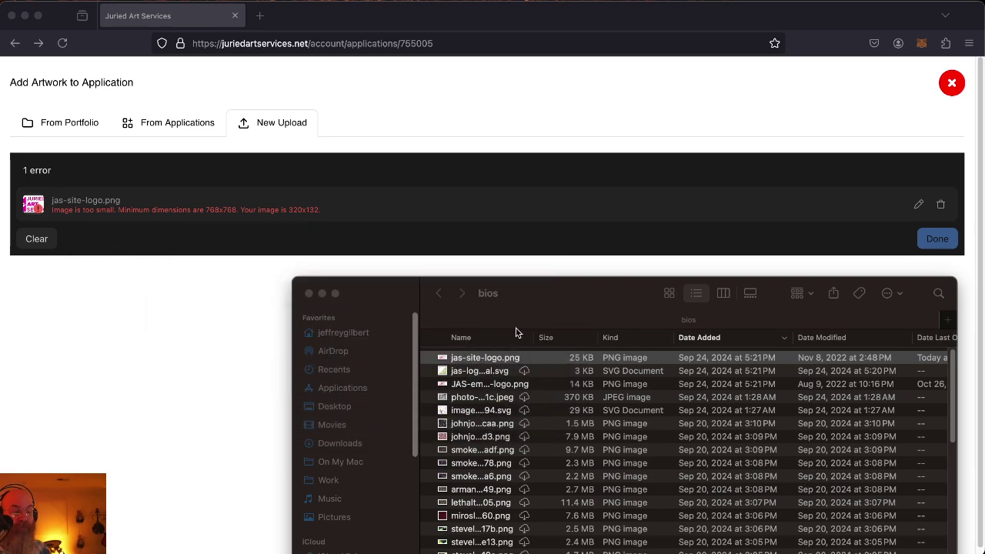
Step: Remove the rejected jas-site-logo.png and upload the rhetorical abstract cosmic pattern PNG from the bios folder after previewing it
{"action": "left_click", "coordinate": [874, 172]}
{"action": "left_click", "coordinate": [941, 206]}
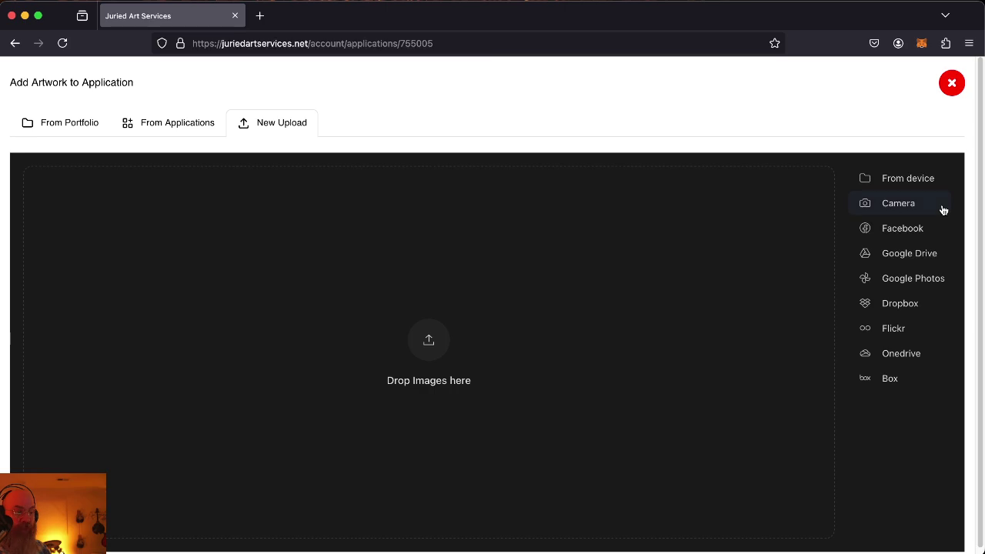
{"action": "left_click", "coordinate": [627, 444]}
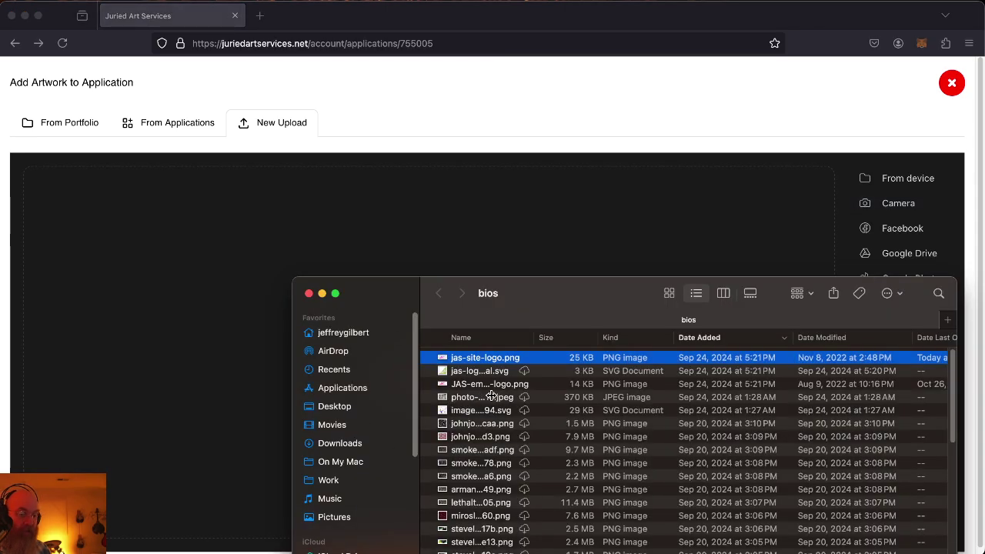
{"action": "scroll", "coordinate": [487, 447], "scroll_direction": "down", "scroll_amount": 3}
{"action": "scroll", "coordinate": [481, 462], "scroll_direction": "down", "scroll_amount": 5}
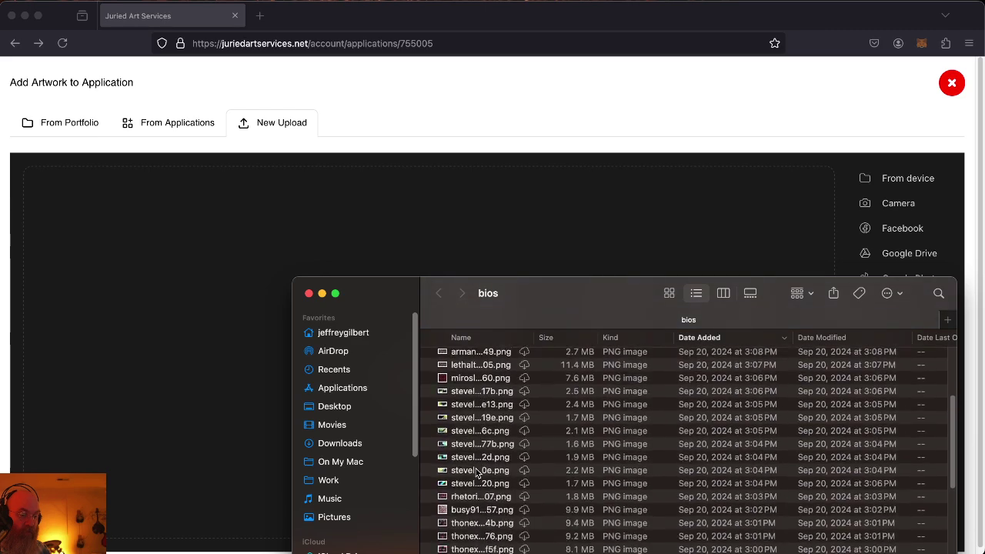
{"action": "left_click", "coordinate": [499, 408]}
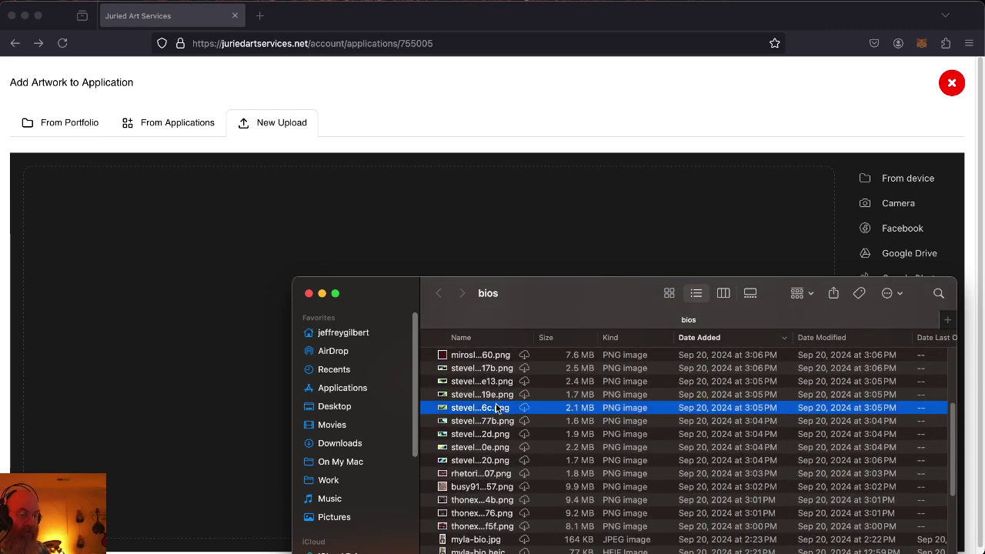
{"action": "left_click", "coordinate": [480, 462]}
{"action": "left_click", "coordinate": [489, 473]}
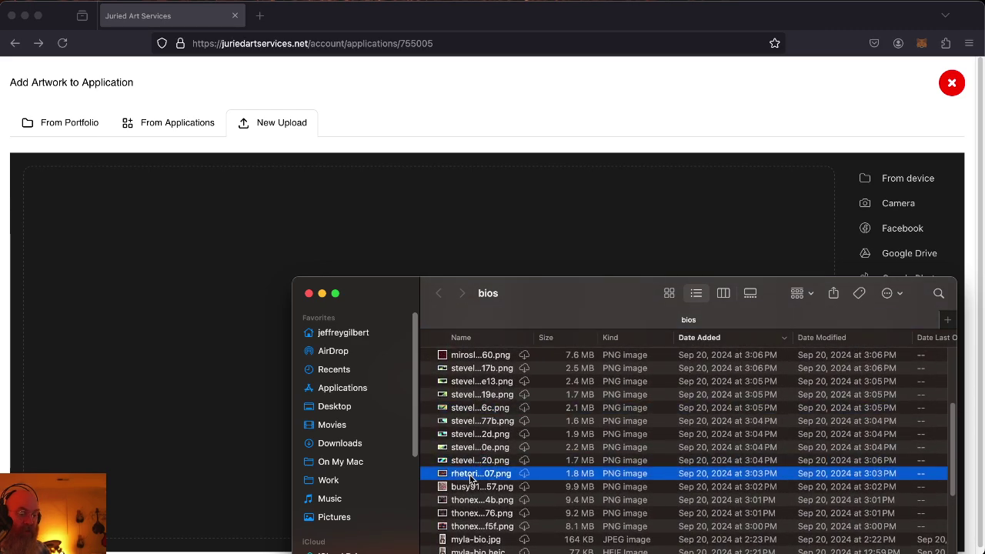
{"action": "key", "text": "space"}
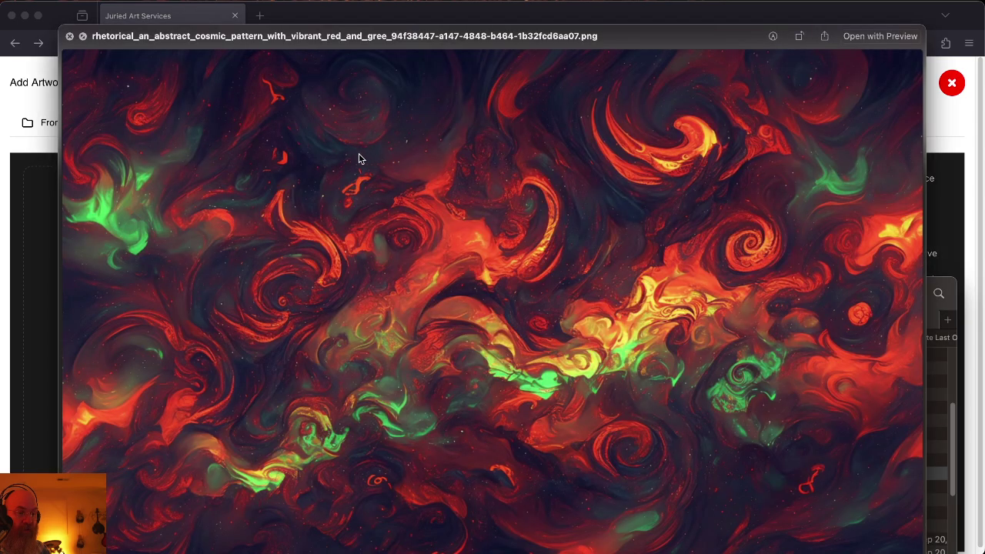
{"action": "key", "text": "space"}
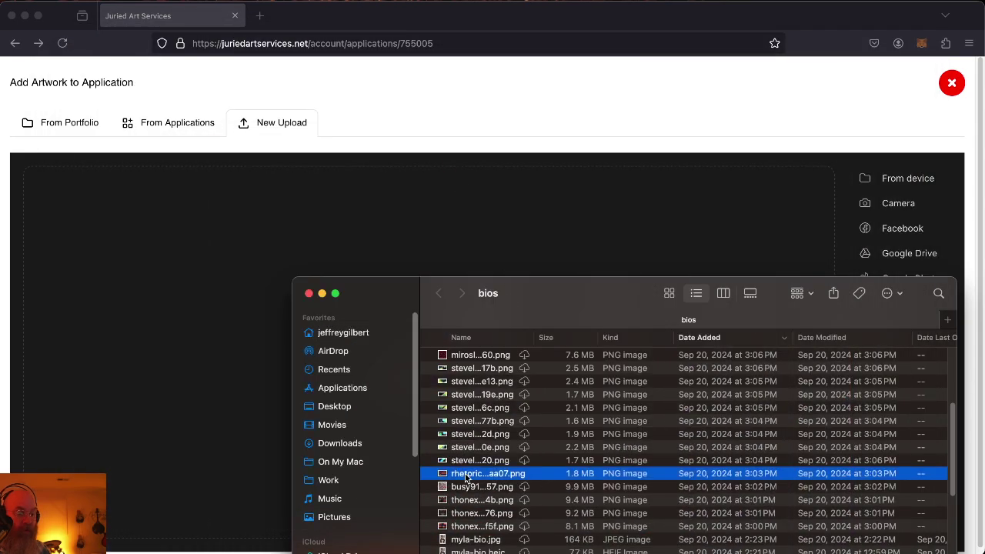
{"action": "left_click_drag", "start_coordinate": [458, 477], "coordinate": [158, 306]}
{"action": "left_click", "coordinate": [454, 125]}
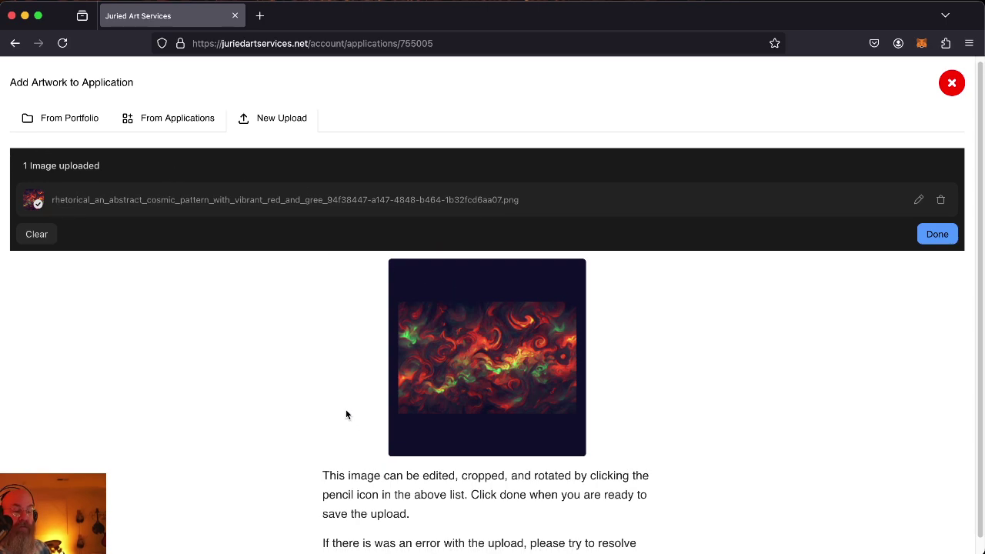
Step: Open the uploaded cosmic pattern for editing, rotate it four quarter turns to get a portrait crop, and mirror it horizontally
{"action": "scroll", "coordinate": [346, 410], "scroll_direction": "down", "scroll_amount": 1}
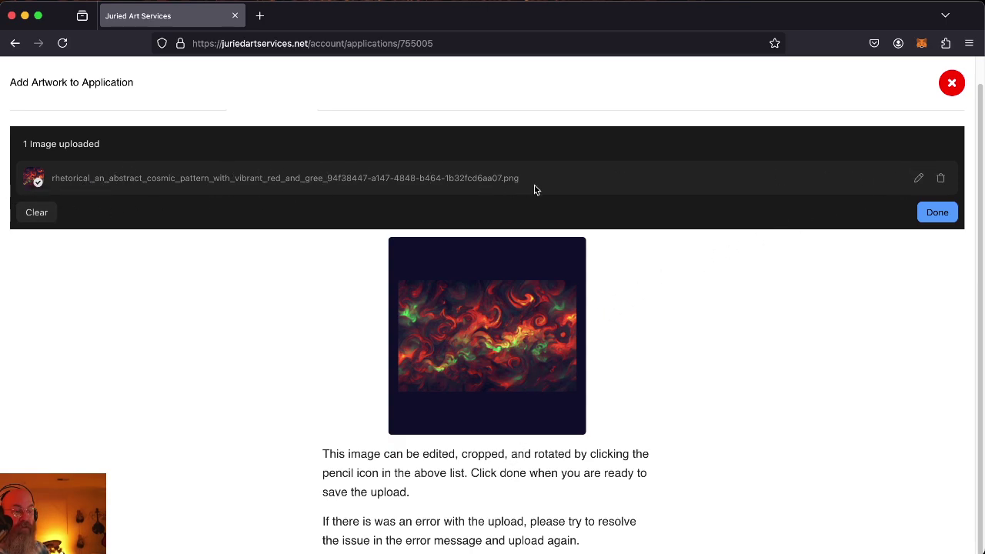
{"action": "left_click", "coordinate": [915, 181]}
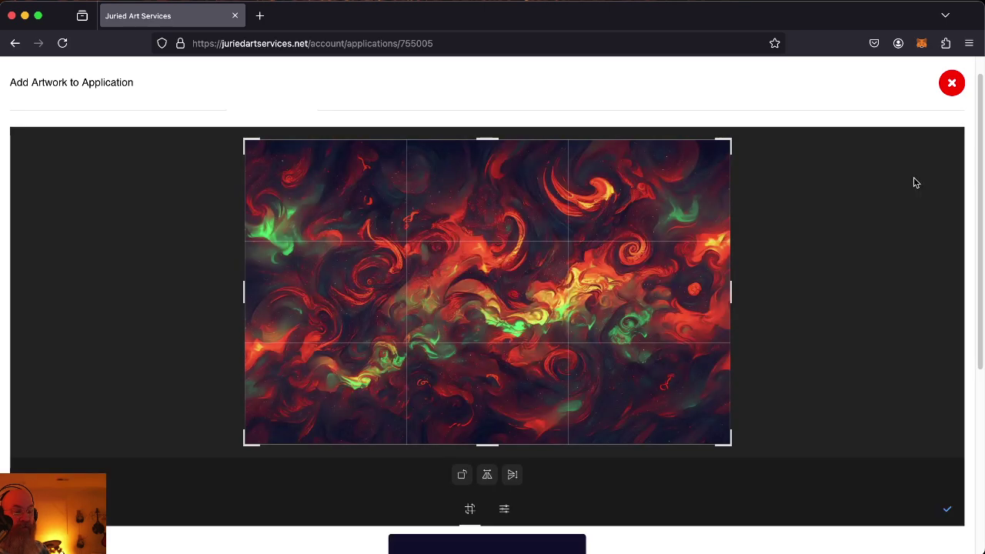
{"action": "left_click", "coordinate": [460, 476]}
{"action": "left_click", "coordinate": [459, 476]}
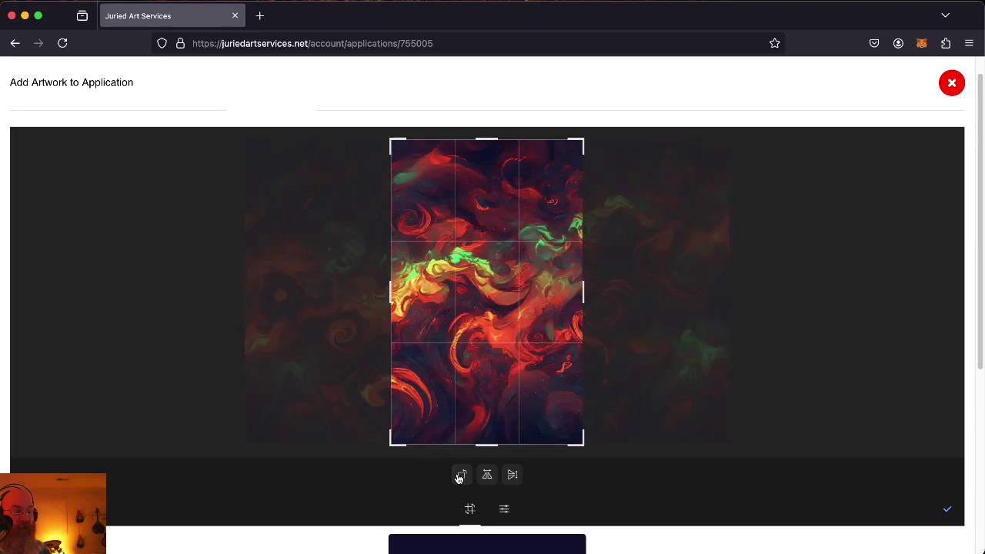
{"action": "left_click", "coordinate": [459, 477]}
{"action": "left_click", "coordinate": [459, 476]}
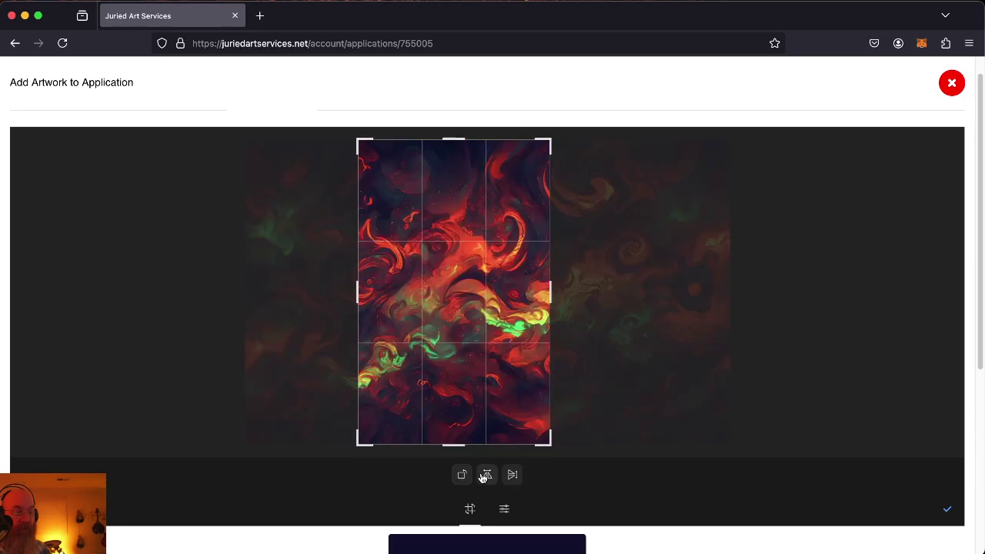
{"action": "left_click", "coordinate": [488, 475]}
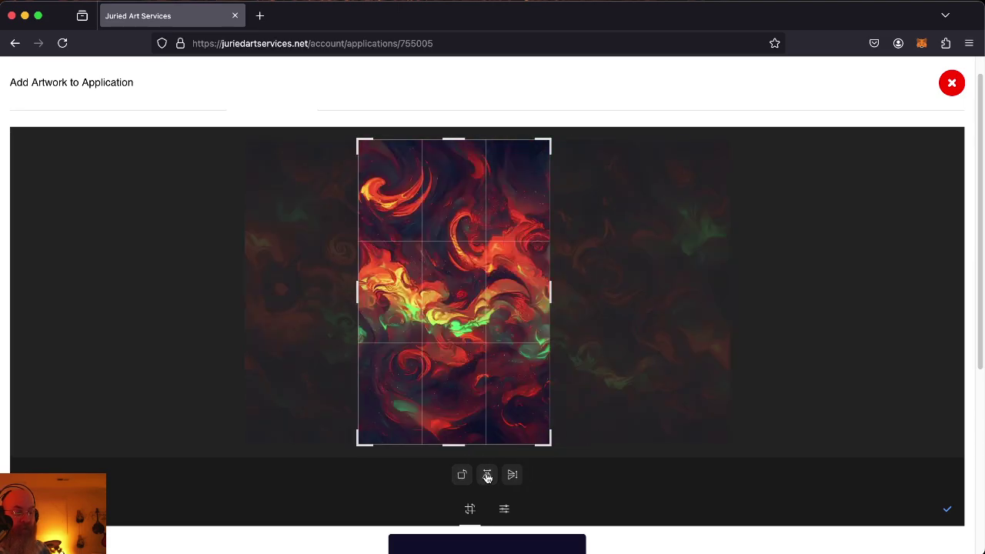
Step: Increase the image's saturation, try an Enhance value of 55, and save the edited upload to the application
{"action": "left_click", "coordinate": [504, 510]}
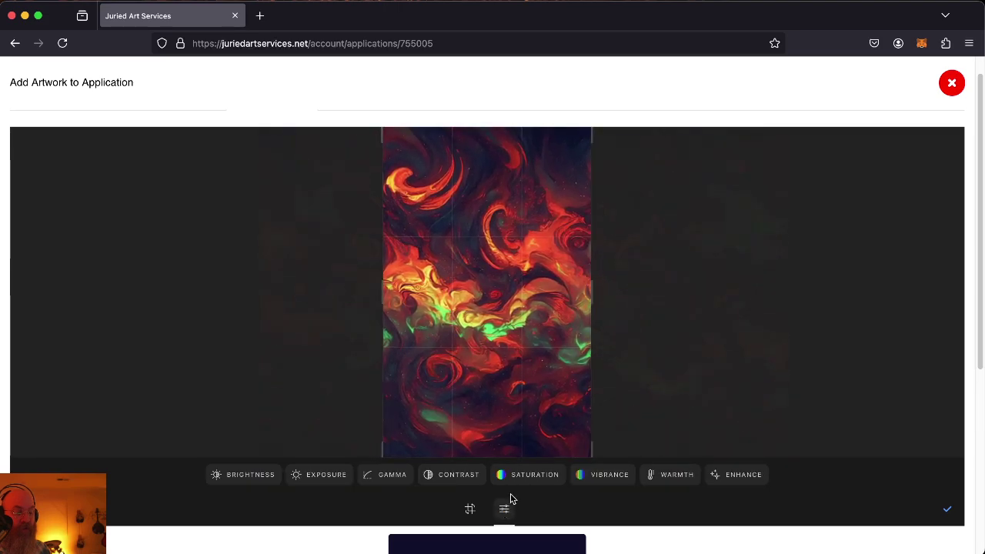
{"action": "left_click", "coordinate": [531, 475]}
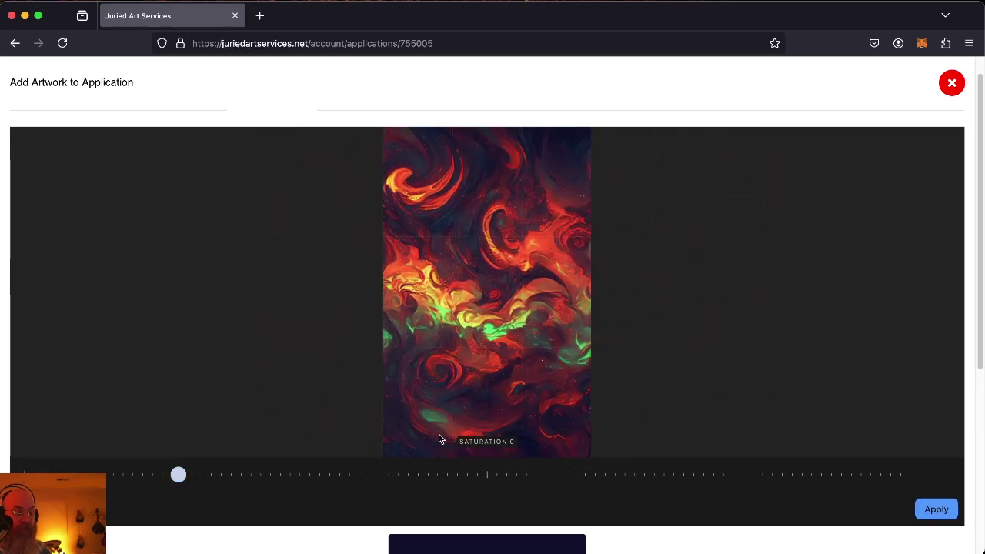
{"action": "left_click_drag", "start_coordinate": [178, 475], "coordinate": [346, 502]}
{"action": "left_click", "coordinate": [937, 509]}
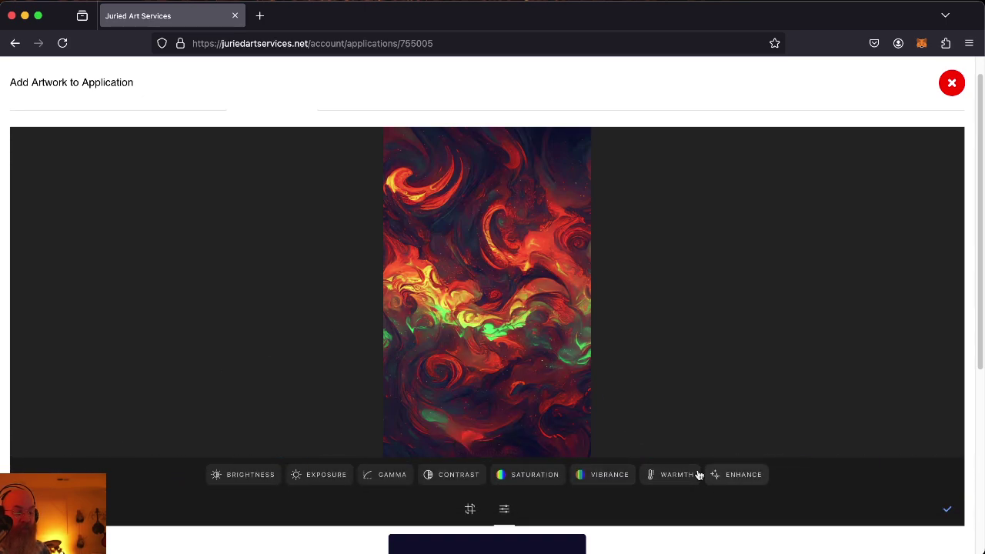
{"action": "left_click", "coordinate": [743, 475]}
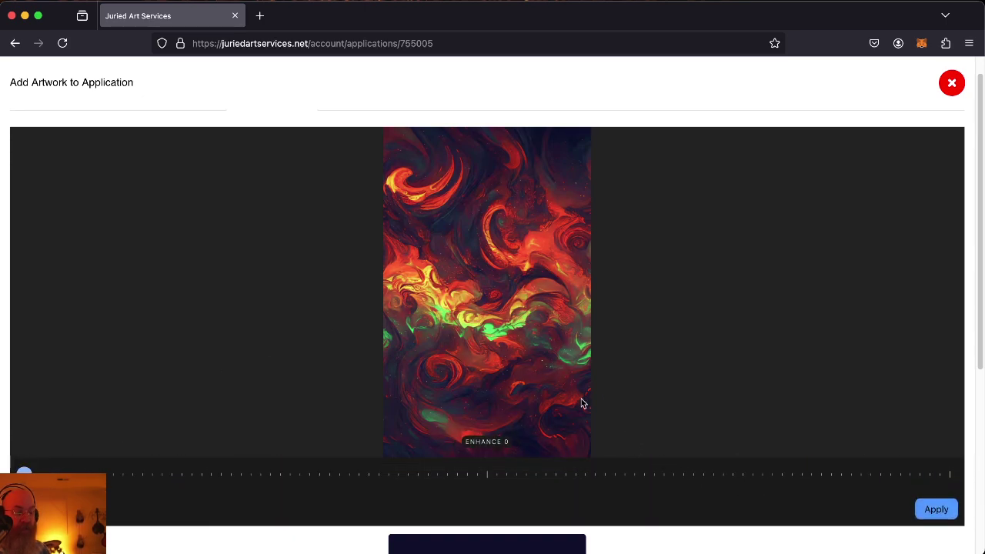
{"action": "left_click_drag", "start_coordinate": [24, 482], "coordinate": [540, 494]}
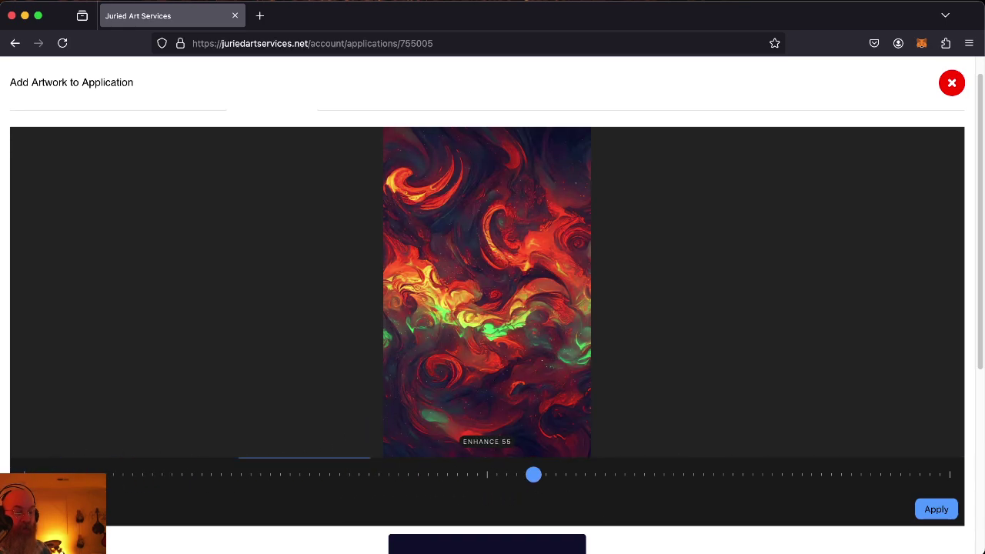
{"action": "left_click", "coordinate": [371, 493]}
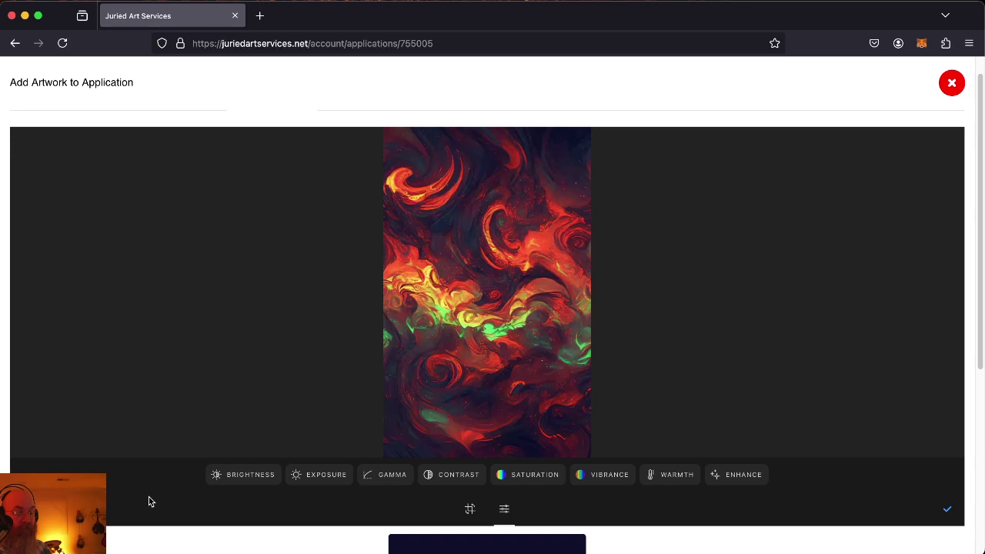
{"action": "left_click", "coordinate": [948, 508]}
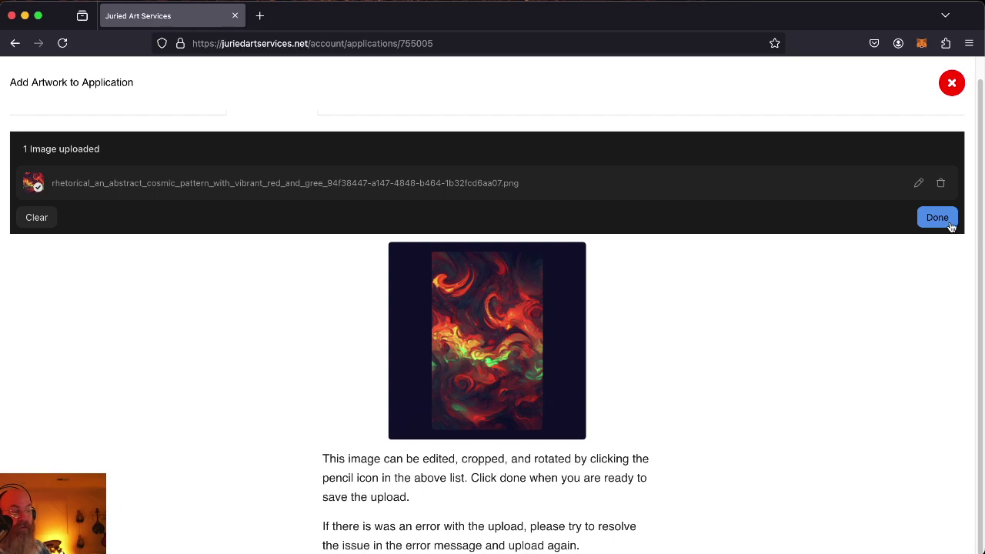
{"action": "left_click", "coordinate": [937, 218]}
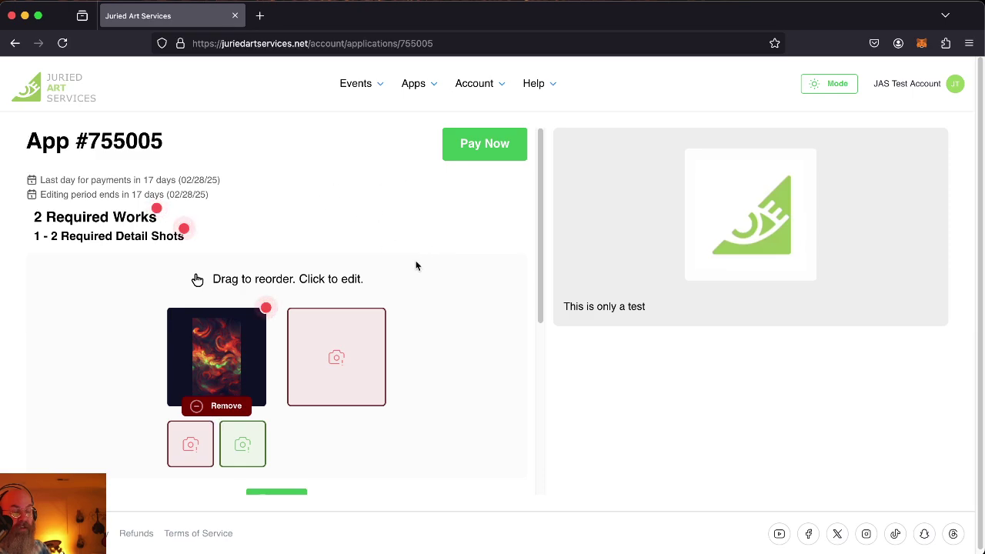
Step: Open the newly added cosmic artwork's details and title it "Fiery space storm"
{"action": "scroll", "coordinate": [488, 291], "scroll_direction": "down", "scroll_amount": 2}
{"action": "mouse_move", "coordinate": [204, 298]}
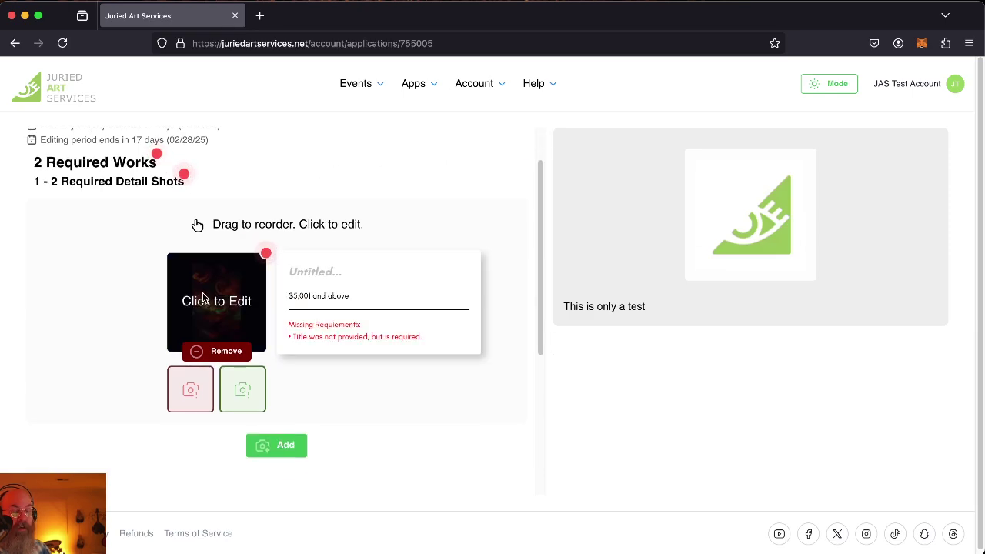
{"action": "left_click", "coordinate": [204, 299]}
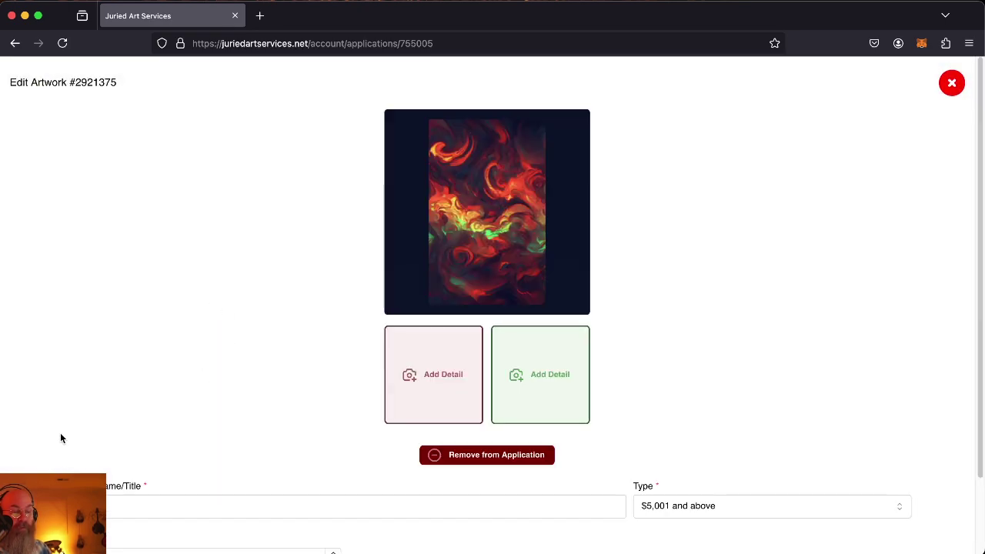
{"action": "scroll", "coordinate": [232, 264], "scroll_direction": "down", "scroll_amount": 2}
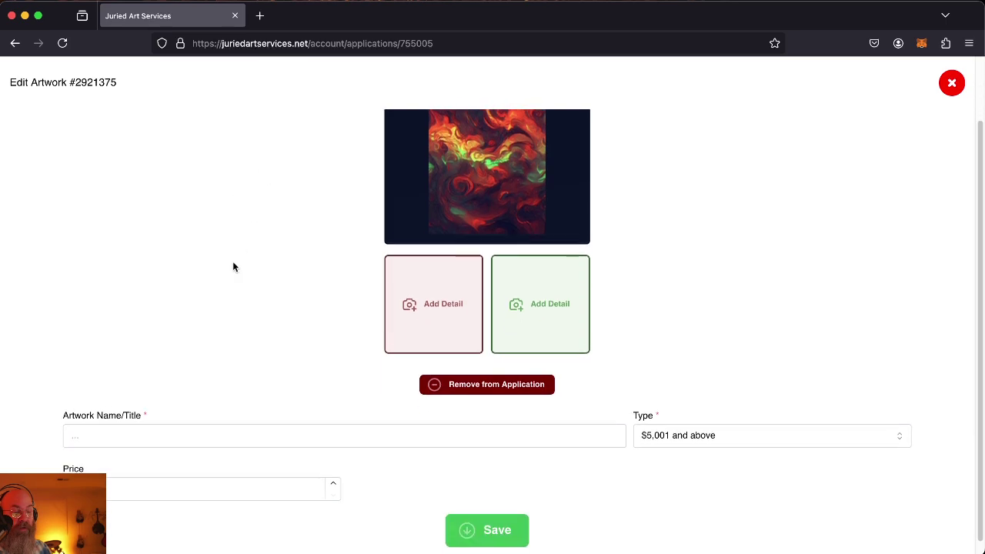
{"action": "left_click", "coordinate": [101, 427]}
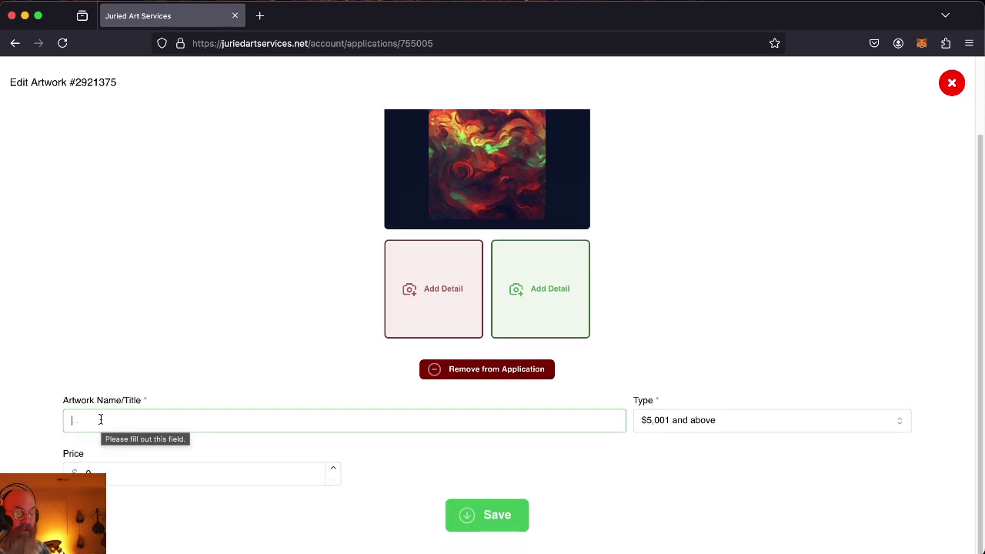
{"action": "type", "text": "Fiery space storm"}
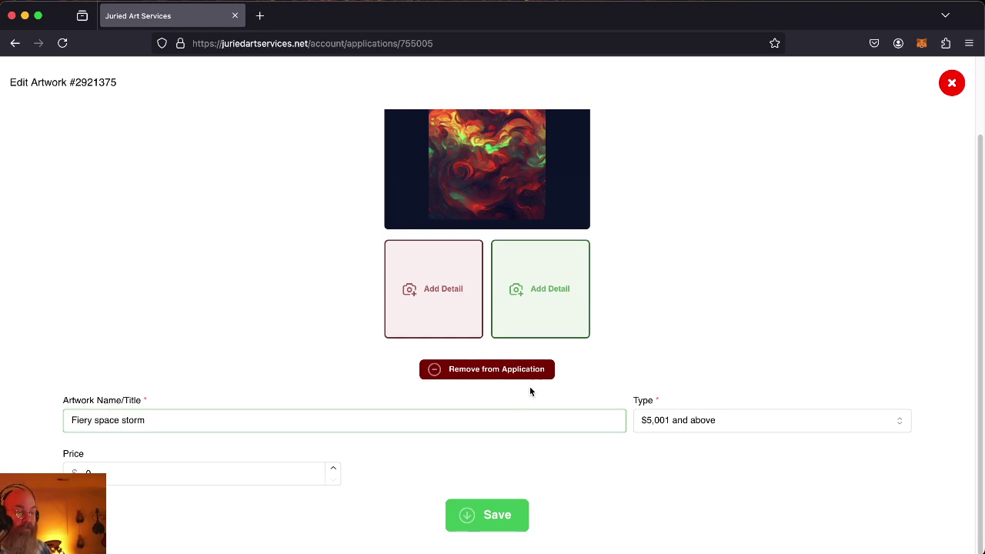
Step: Set the price of the "Fiery space storm" artwork to $1000 and save its details
{"action": "left_click", "coordinate": [609, 462]}
{"action": "left_click", "coordinate": [143, 476]}
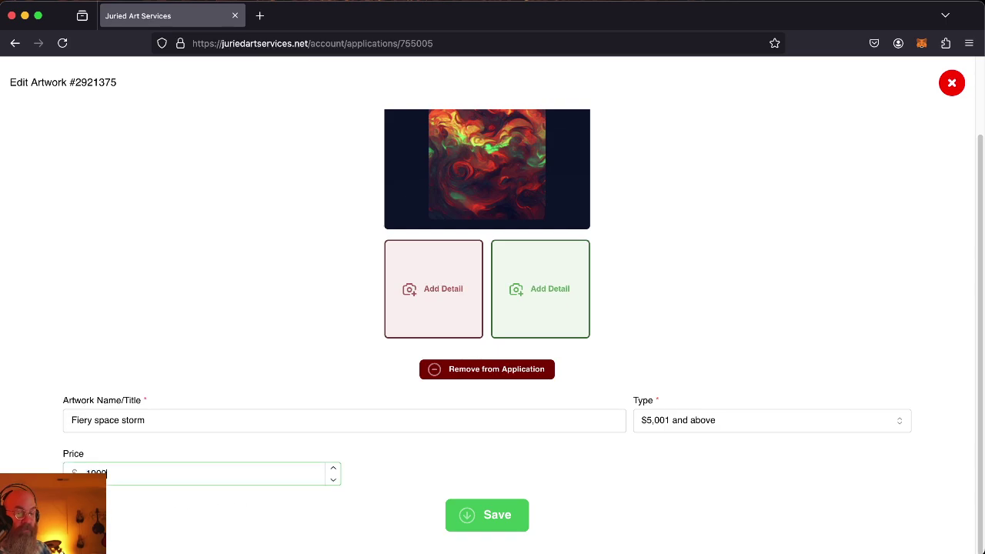
{"action": "left_click", "coordinate": [485, 514]}
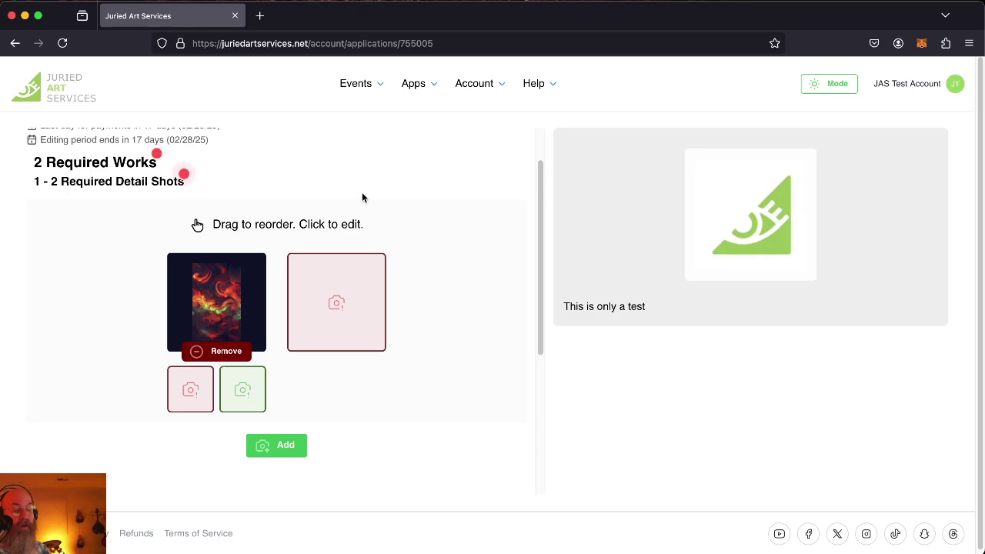
Step: Fill the required detail shot of "Fiery space storm" with the flying sparks image from the "New with port b" portfolio
{"action": "left_click", "coordinate": [199, 392]}
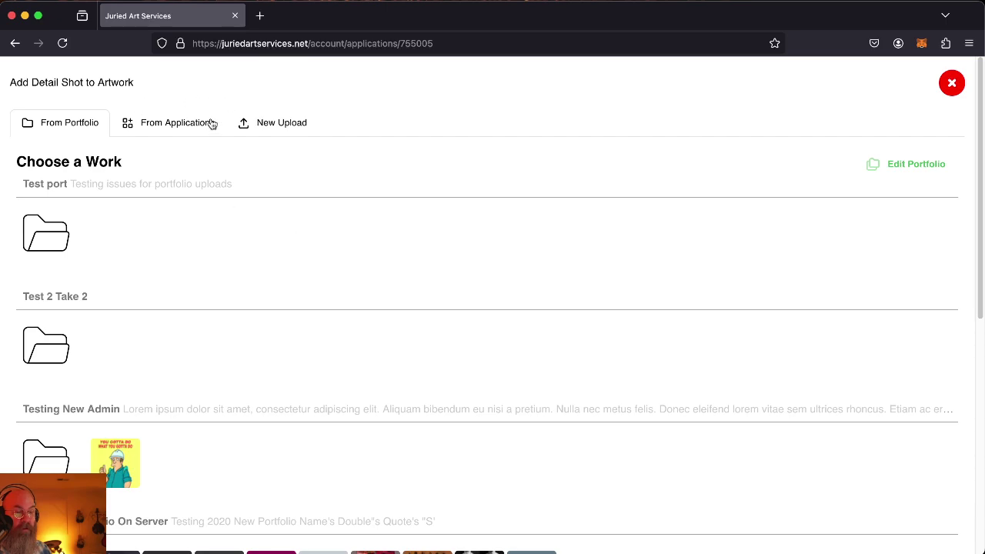
{"action": "scroll", "coordinate": [233, 306], "scroll_direction": "down", "scroll_amount": 5}
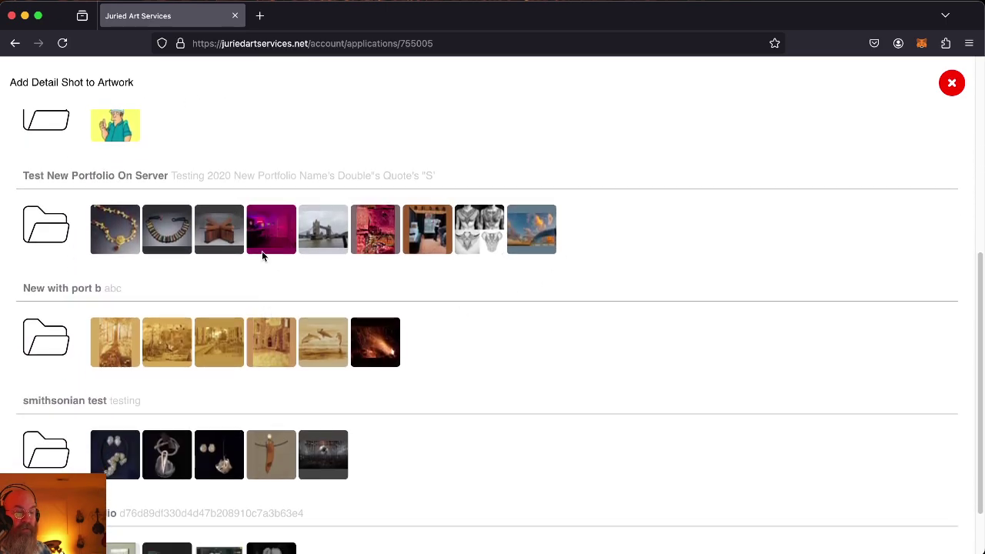
{"action": "left_click", "coordinate": [390, 348]}
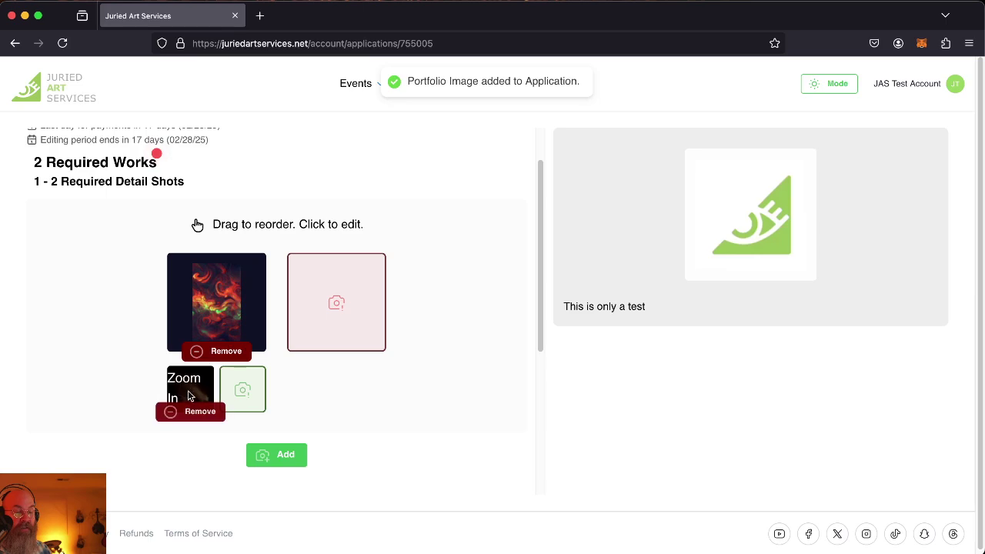
Step: Inspect the sparks detail shot enlarged, and check the detail slots on the "Fiery space storm" edit page before closing it
{"action": "left_click", "coordinate": [173, 376]}
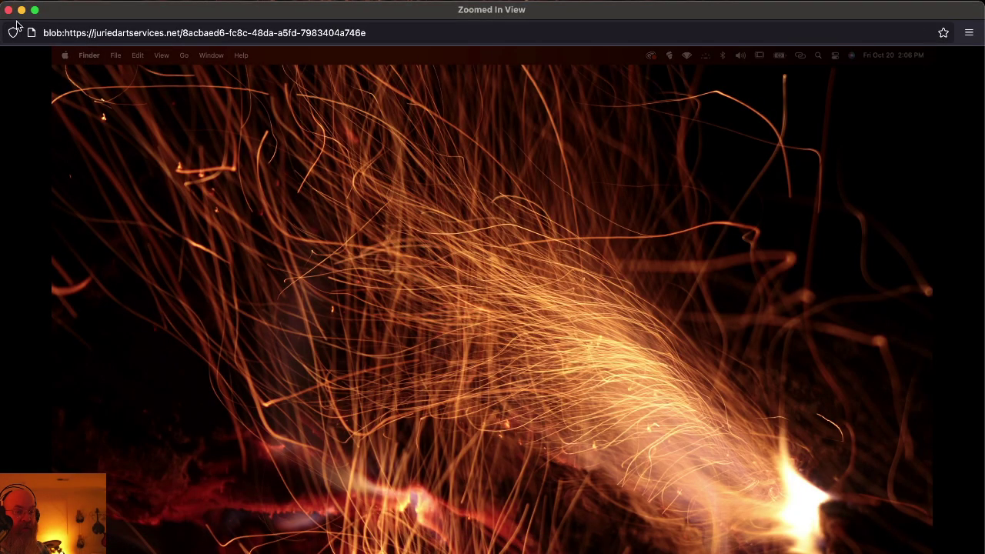
{"action": "left_click", "coordinate": [7, 10]}
{"action": "mouse_move", "coordinate": [215, 291]}
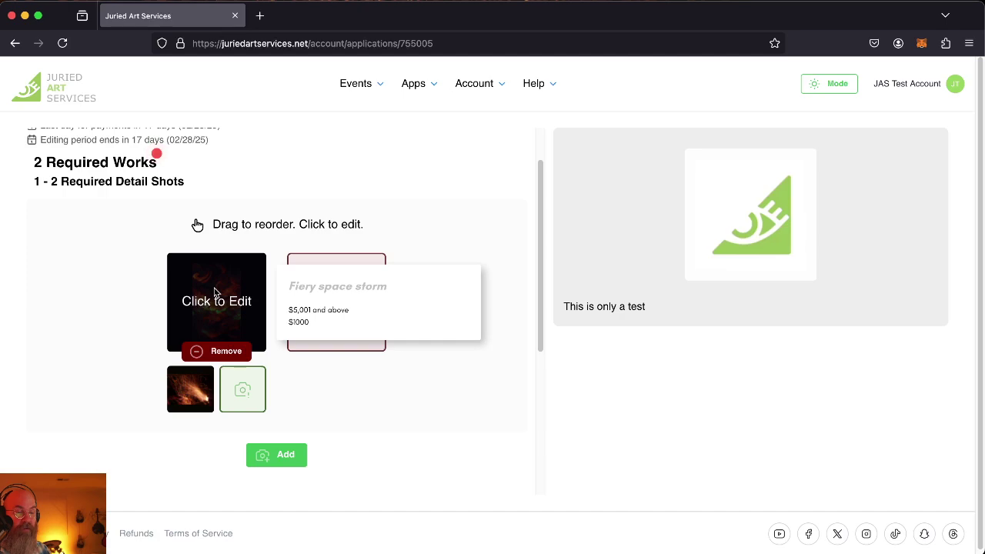
{"action": "left_click", "coordinate": [216, 291]}
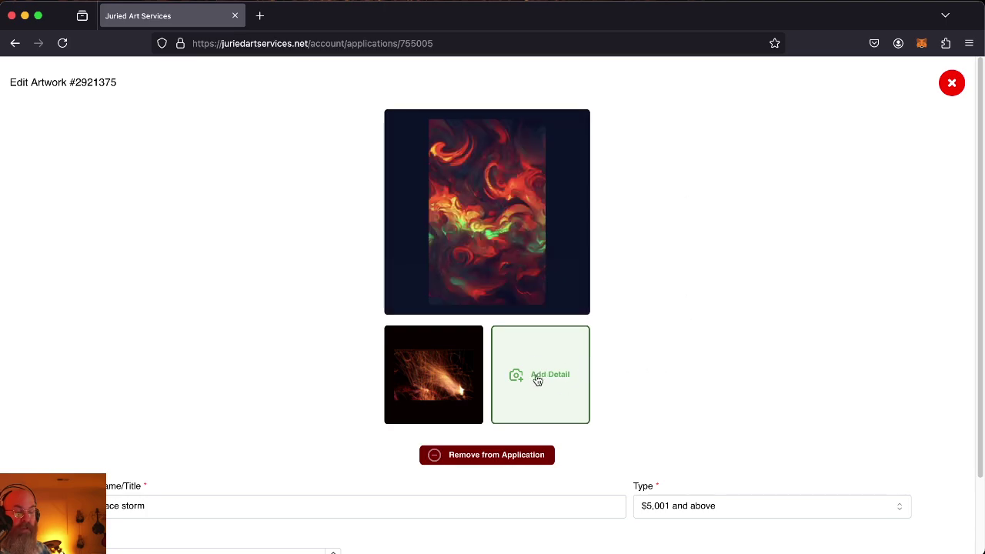
{"action": "mouse_move", "coordinate": [442, 385]}
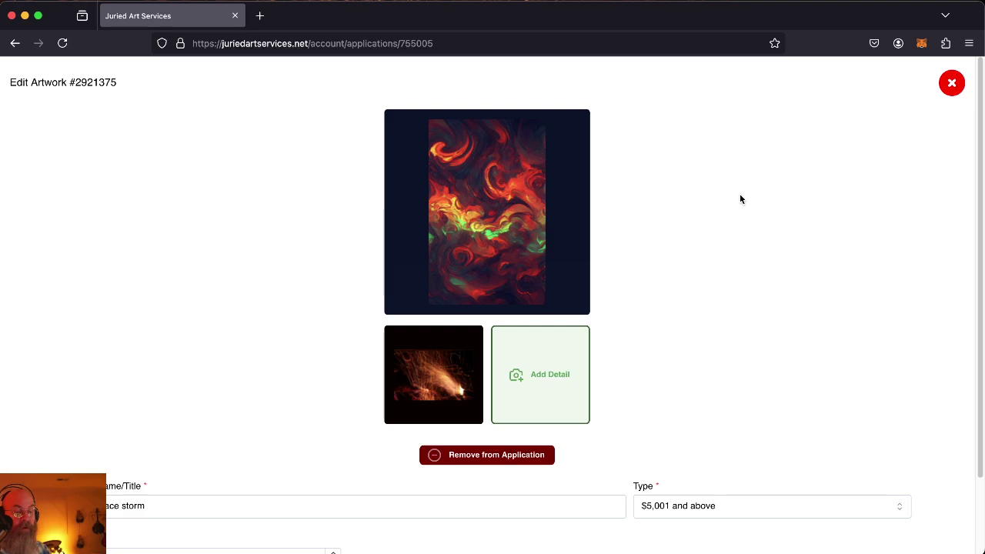
{"action": "scroll", "coordinate": [739, 194], "scroll_direction": "down", "scroll_amount": 2}
{"action": "left_click", "coordinate": [953, 82]}
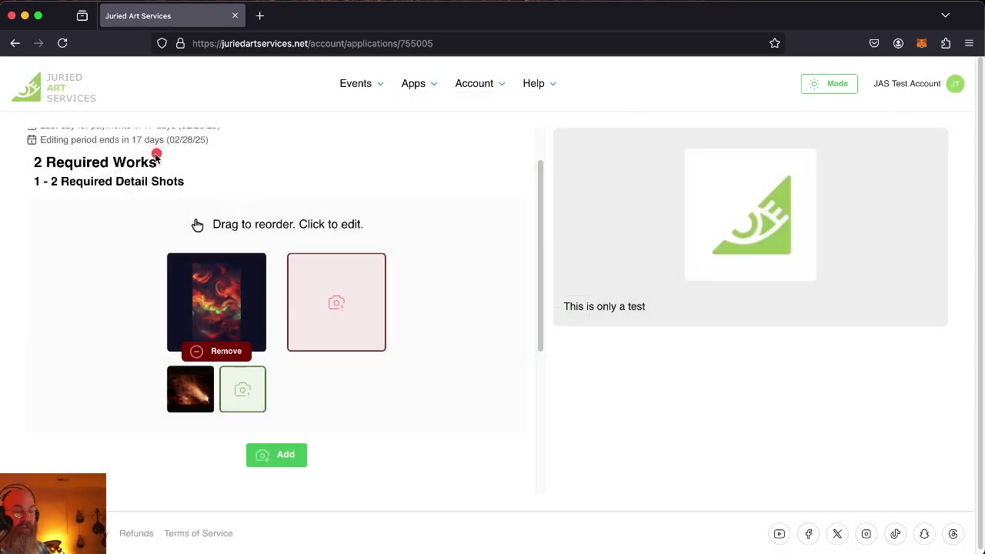
Step: Choose an artwork type and add the wooden table image from "Test New Portfolio On Server" as the second required work
{"action": "left_click", "coordinate": [336, 283]}
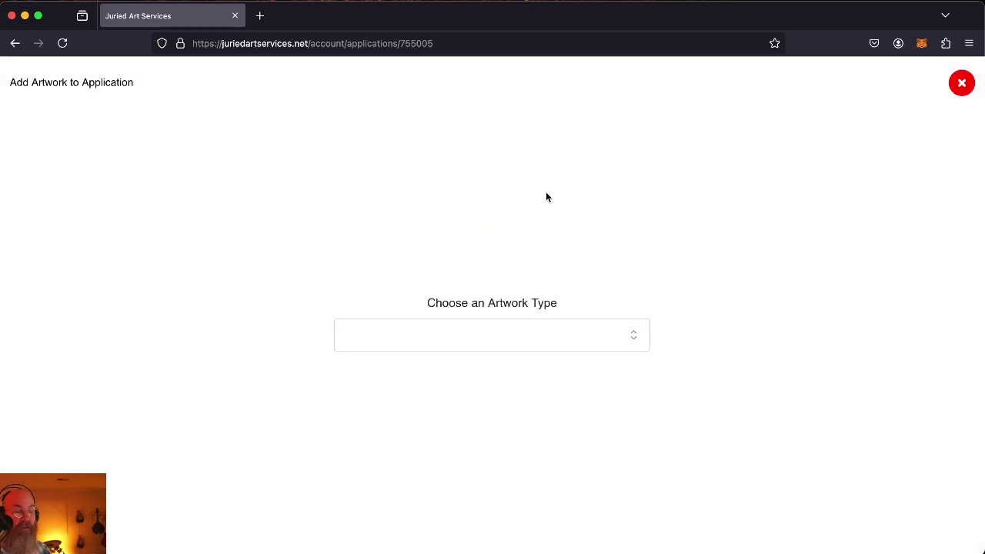
{"action": "left_click", "coordinate": [457, 343]}
{"action": "left_click", "coordinate": [419, 389]}
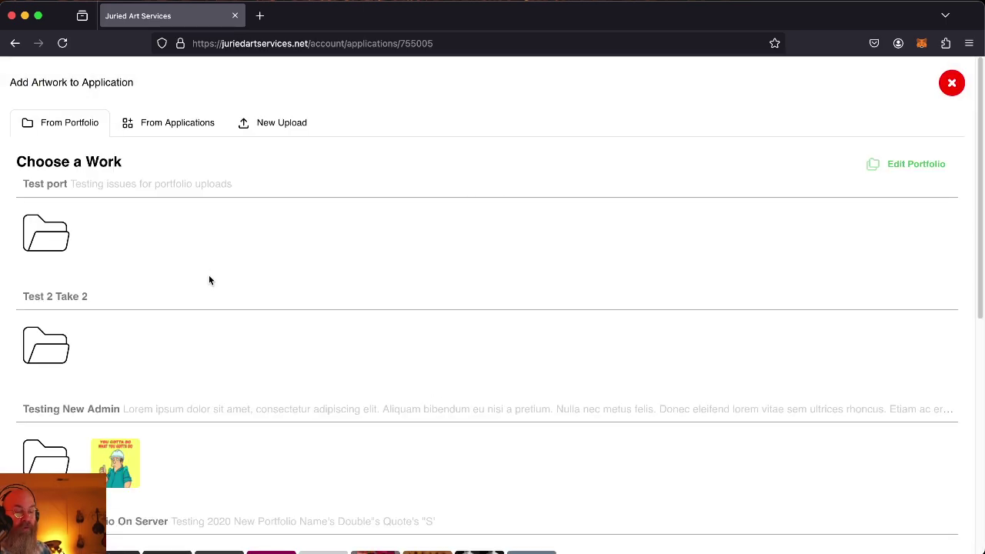
{"action": "scroll", "coordinate": [230, 362], "scroll_direction": "down", "scroll_amount": 4}
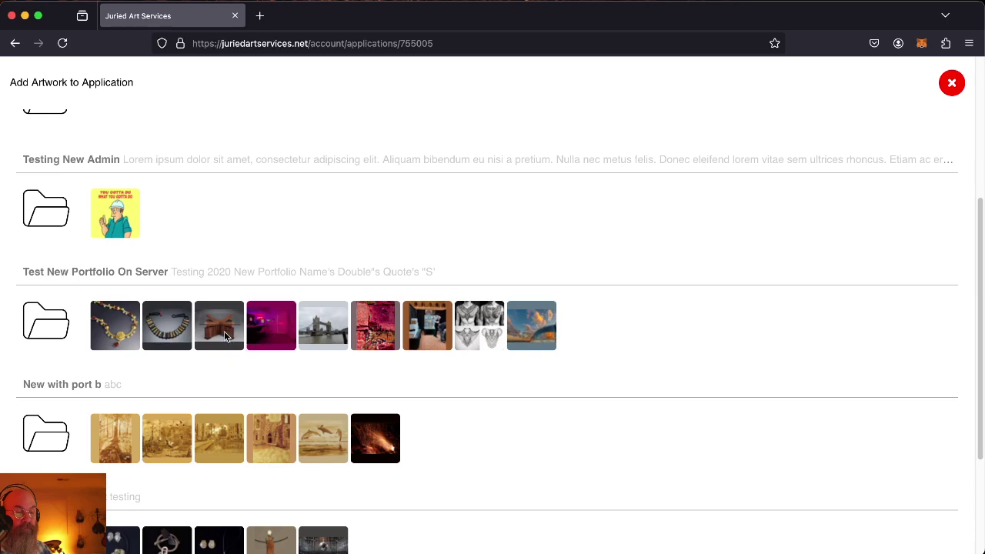
{"action": "left_click", "coordinate": [219, 328]}
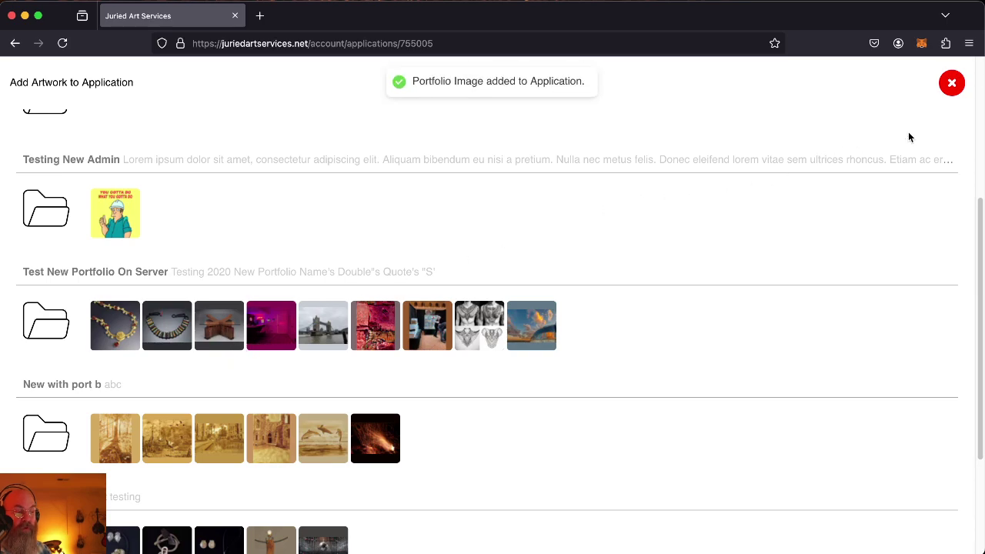
{"action": "left_click", "coordinate": [952, 85]}
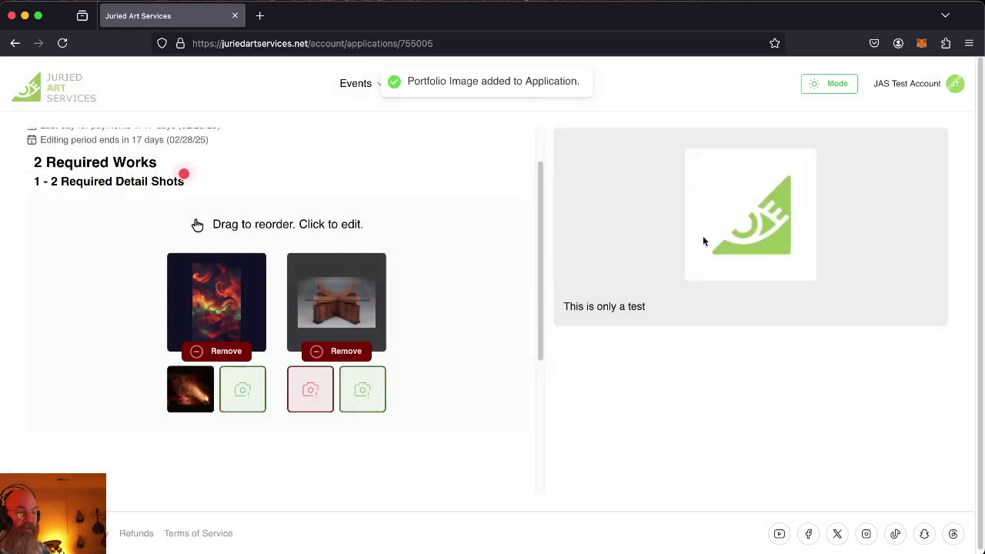
Step: Add the beaded collar necklace image from the portfolio as the wooden table artwork's required detail shot
{"action": "left_click", "coordinate": [323, 394]}
{"action": "scroll", "coordinate": [342, 217], "scroll_direction": "down", "scroll_amount": 7}
{"action": "scroll", "coordinate": [482, 330], "scroll_direction": "down", "scroll_amount": 1}
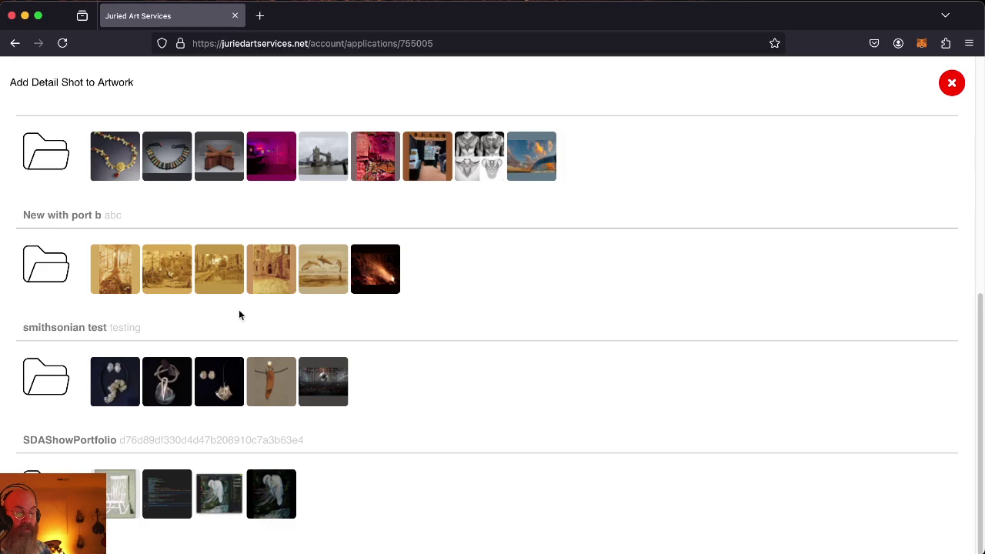
{"action": "scroll", "coordinate": [285, 154], "scroll_direction": "up", "scroll_amount": 8}
{"action": "left_click", "coordinate": [177, 547]}
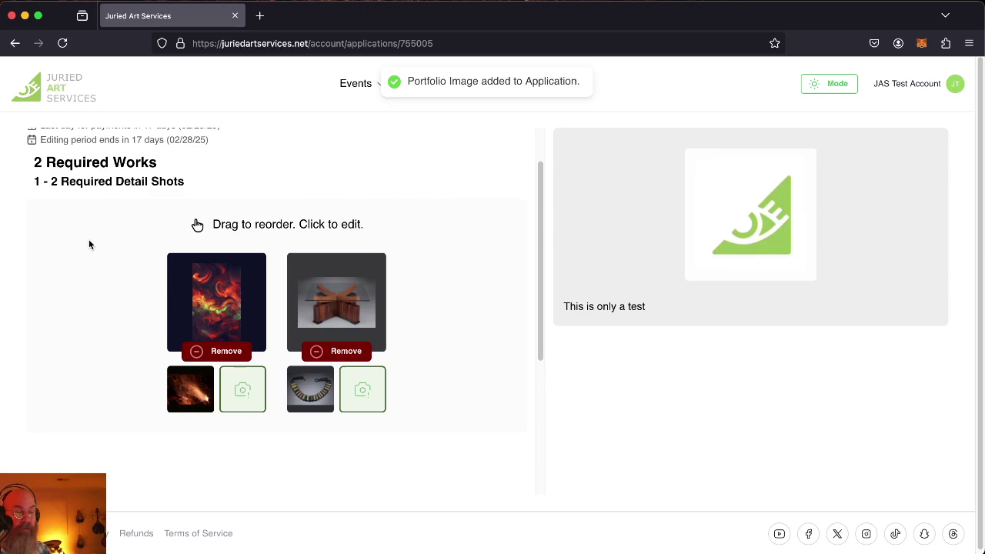
Step: Review the application form, open its payment invoice, and continue to PayPal checkout with the prefilled billing information
{"action": "scroll", "coordinate": [452, 296], "scroll_direction": "down", "scroll_amount": 3}
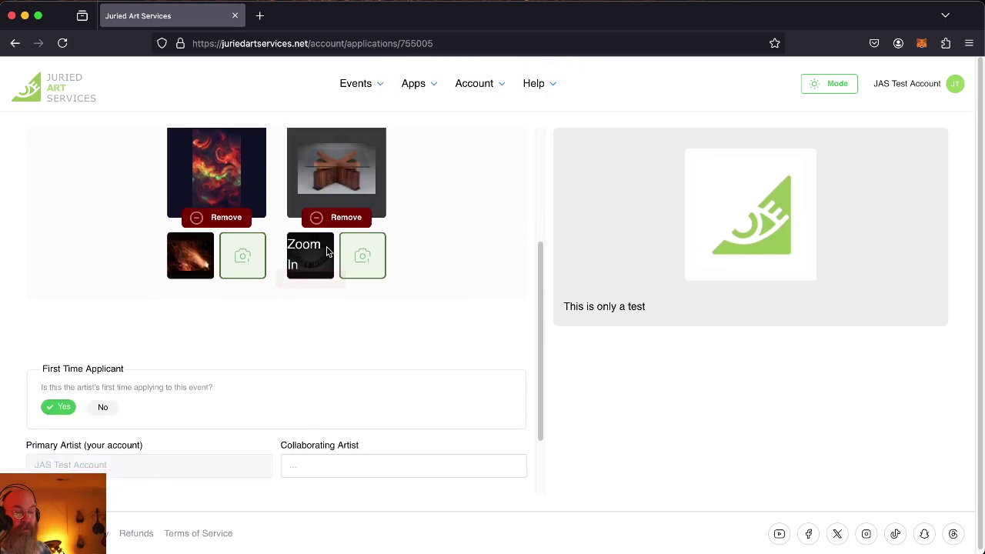
{"action": "mouse_move", "coordinate": [308, 248]}
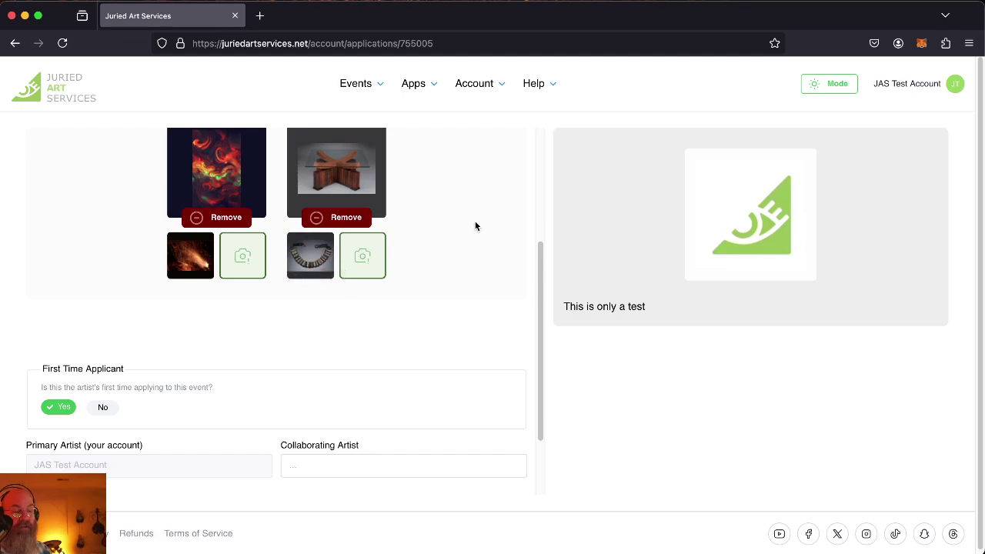
{"action": "scroll", "coordinate": [450, 283], "scroll_direction": "down", "scroll_amount": 3}
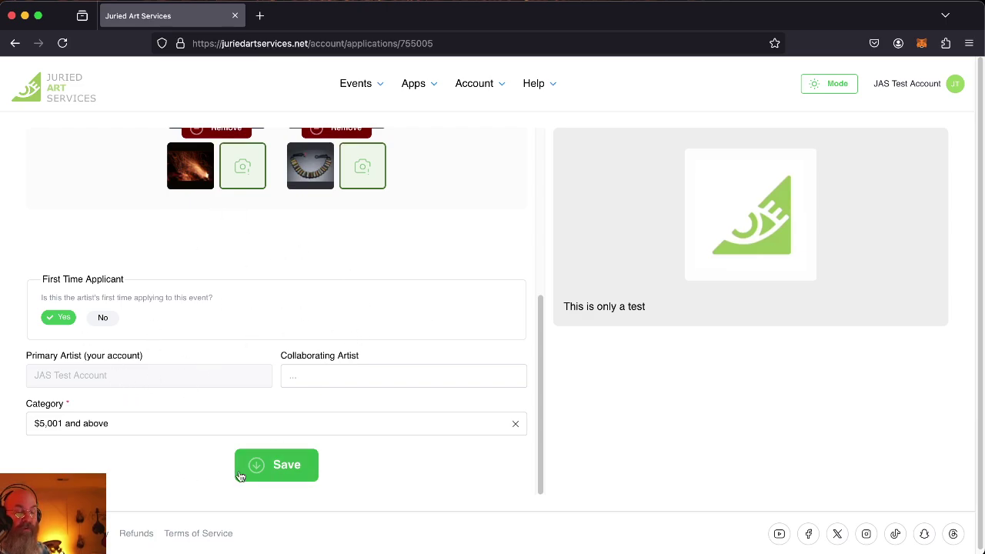
{"action": "scroll", "coordinate": [302, 361], "scroll_direction": "up", "scroll_amount": 8}
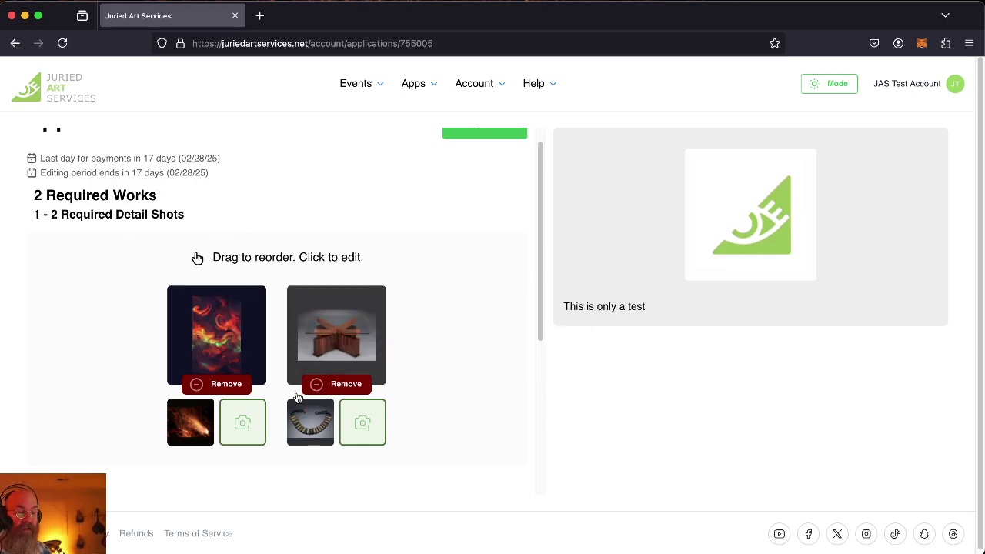
{"action": "scroll", "coordinate": [427, 312], "scroll_direction": "up", "scroll_amount": 1}
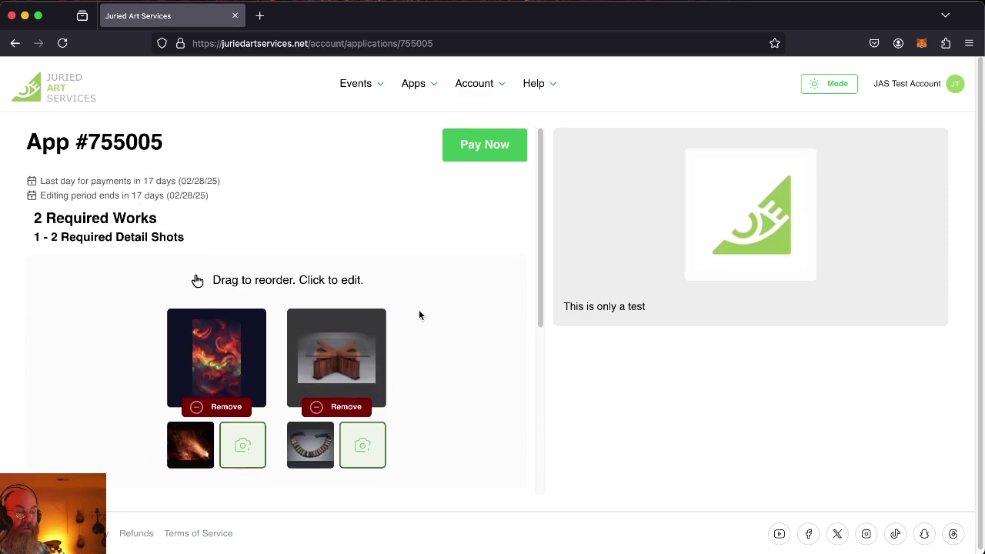
{"action": "left_click", "coordinate": [486, 144]}
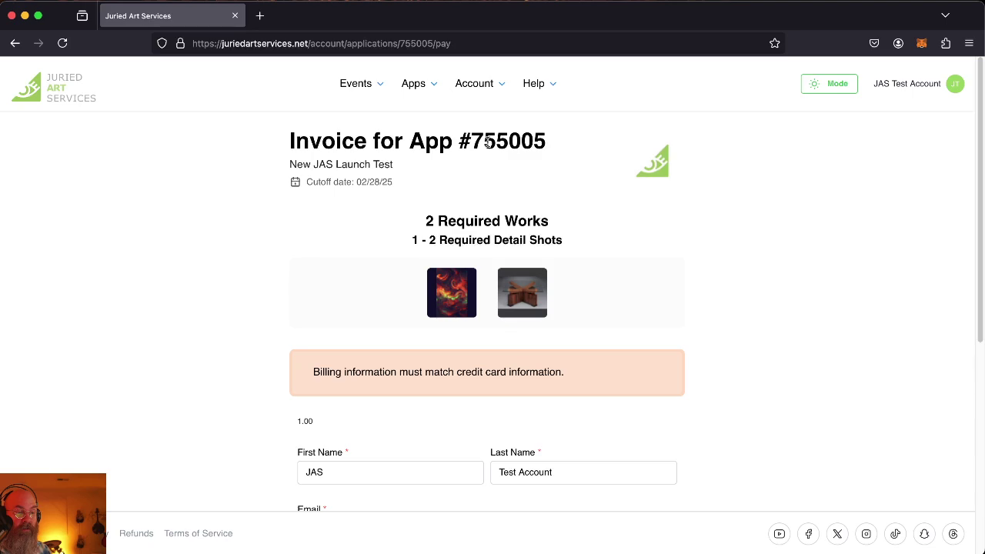
{"action": "scroll", "coordinate": [272, 333], "scroll_direction": "down", "scroll_amount": 5}
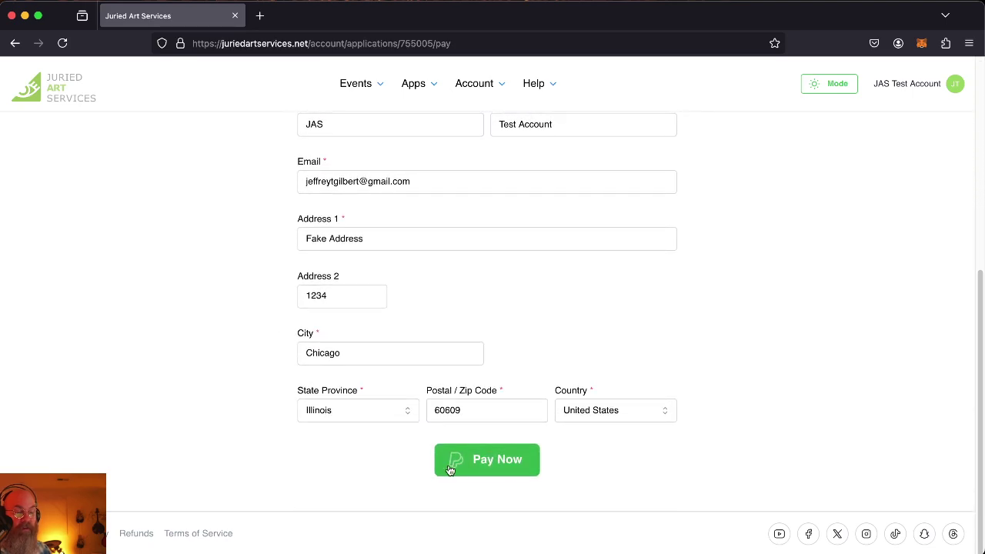
{"action": "left_click", "coordinate": [481, 470]}
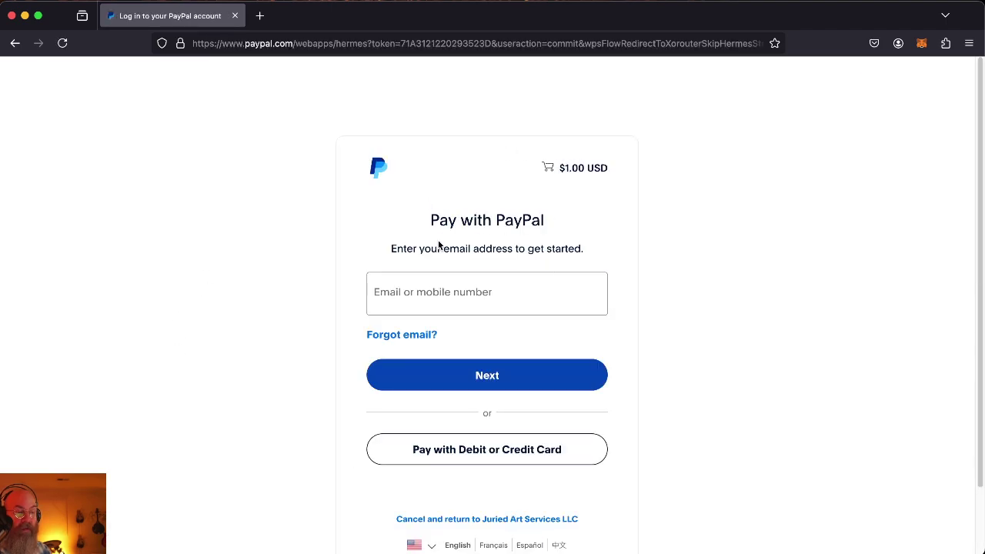
Step: Look over the PayPal login and card payment options, and go back to the application page without paying
{"action": "scroll", "coordinate": [315, 372], "scroll_direction": "down", "scroll_amount": 2}
{"action": "scroll", "coordinate": [315, 372], "scroll_direction": "up", "scroll_amount": 2}
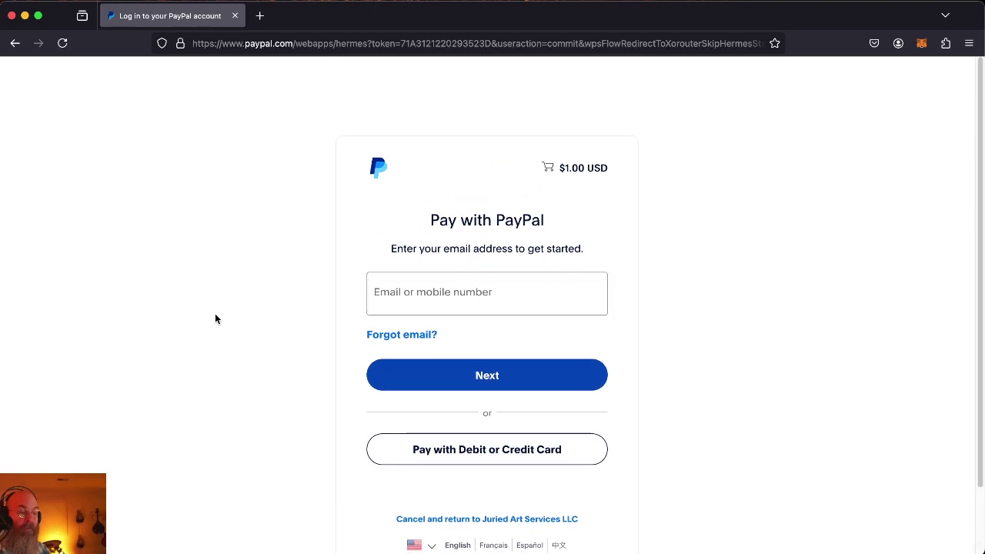
{"action": "scroll", "coordinate": [215, 317], "scroll_direction": "down", "scroll_amount": 2}
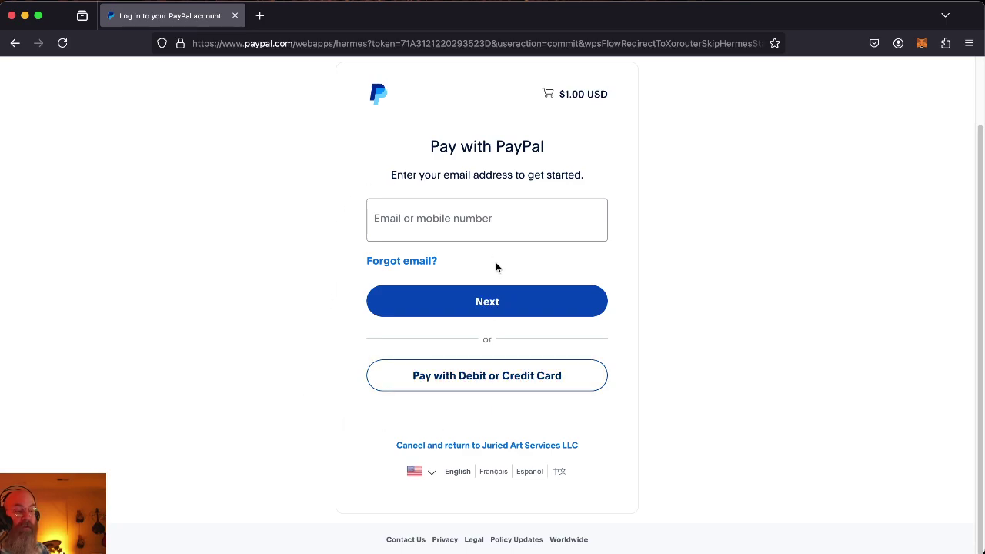
{"action": "scroll", "coordinate": [183, 240], "scroll_direction": "up", "scroll_amount": 2}
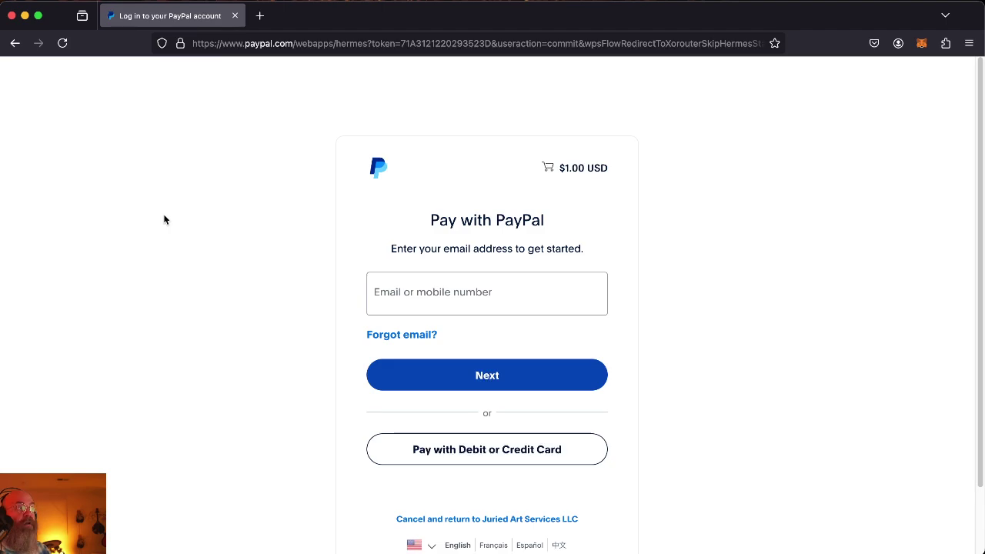
{"action": "left_click", "coordinate": [17, 47]}
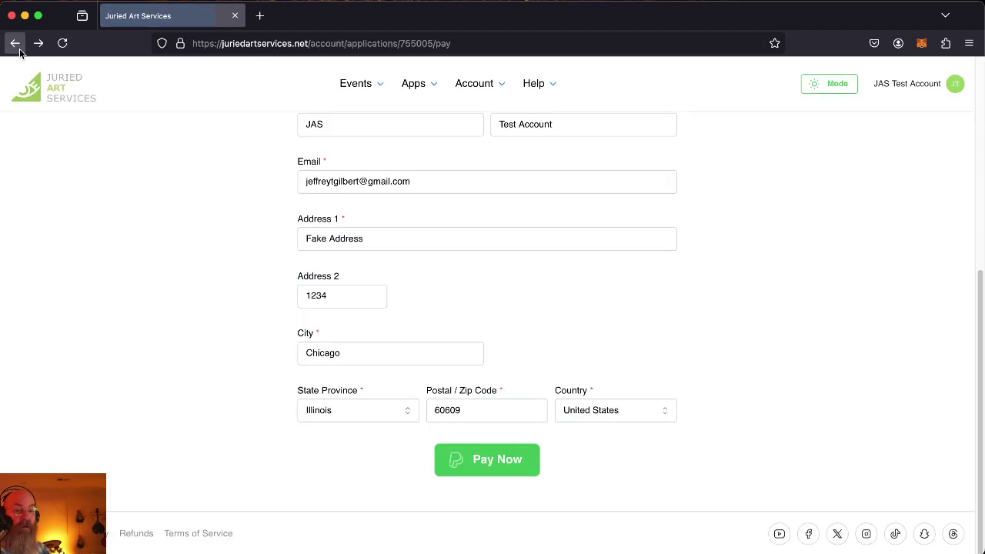
{"action": "left_click", "coordinate": [19, 48]}
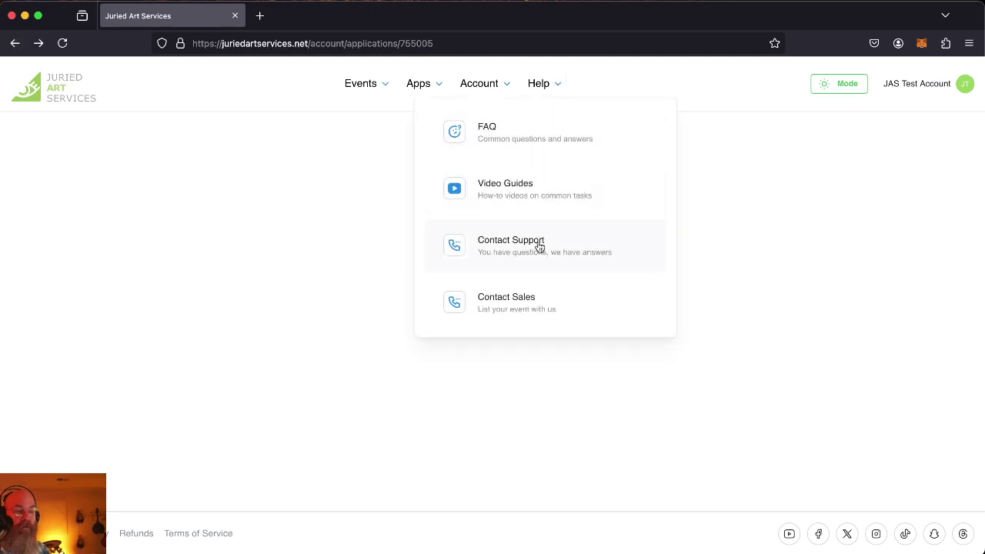
Step: Open the Contact Support help page and look over the artist support contact details and issue options
{"action": "left_click", "coordinate": [538, 246]}
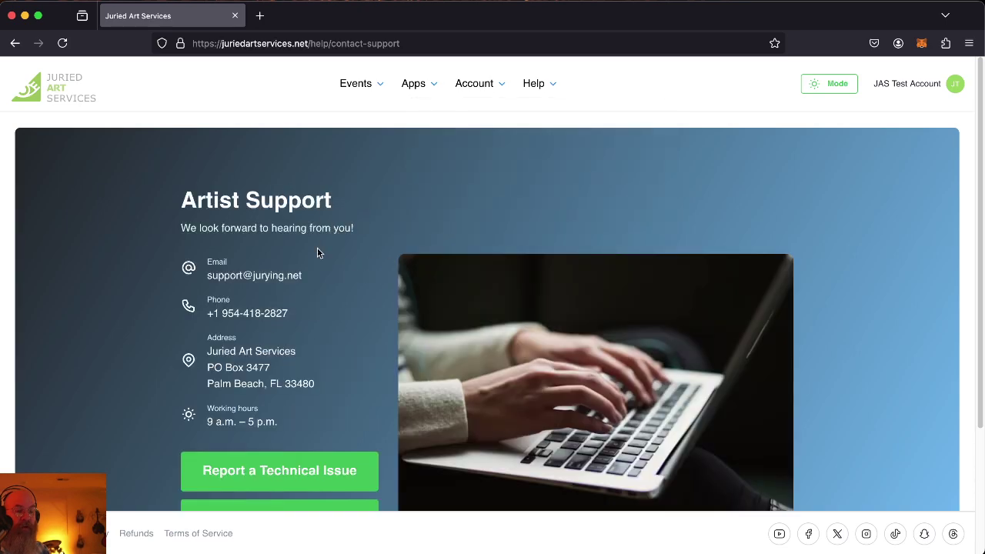
{"action": "scroll", "coordinate": [309, 334], "scroll_direction": "down", "scroll_amount": 2}
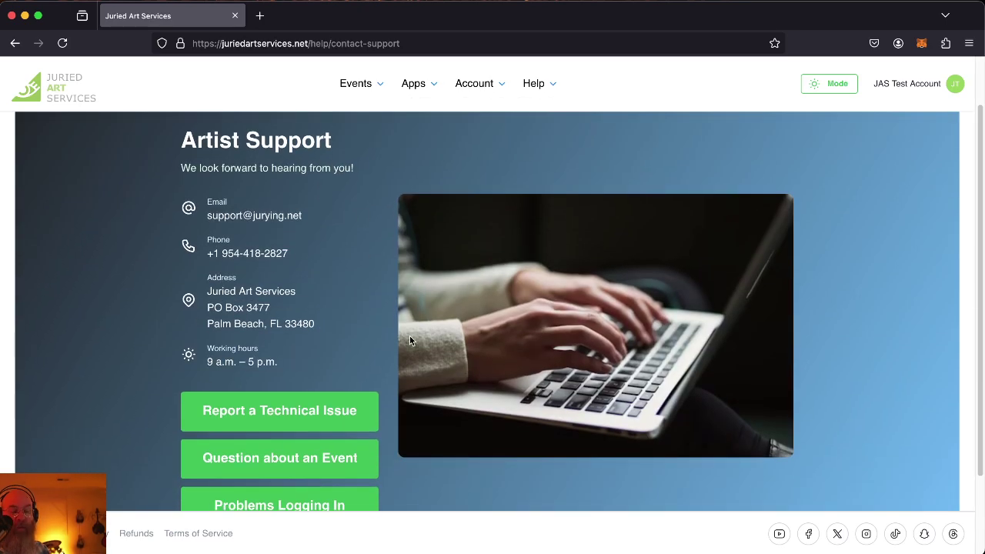
{"action": "scroll", "coordinate": [409, 340], "scroll_direction": "down", "scroll_amount": 3}
{"action": "scroll", "coordinate": [410, 341], "scroll_direction": "up", "scroll_amount": 3}
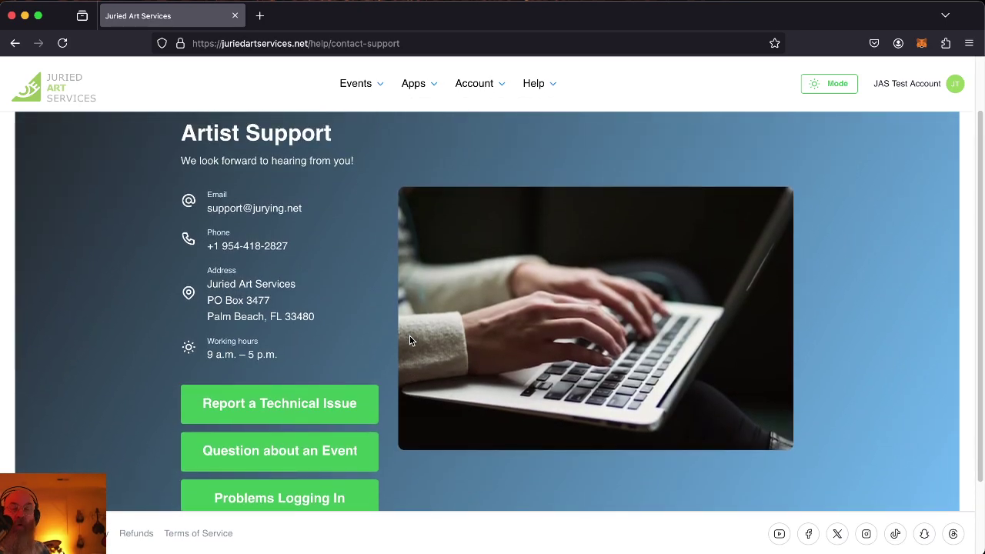